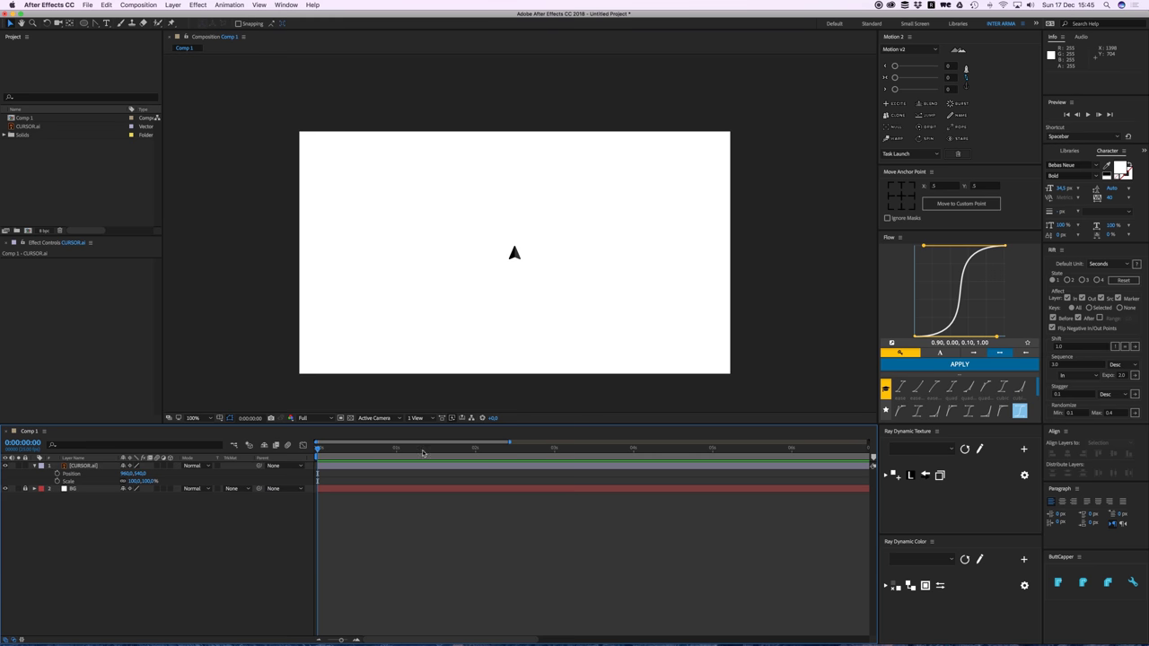
Step: Examine the cursor artwork up close at 400% magnification
scroll(549, 267, "up", 4)
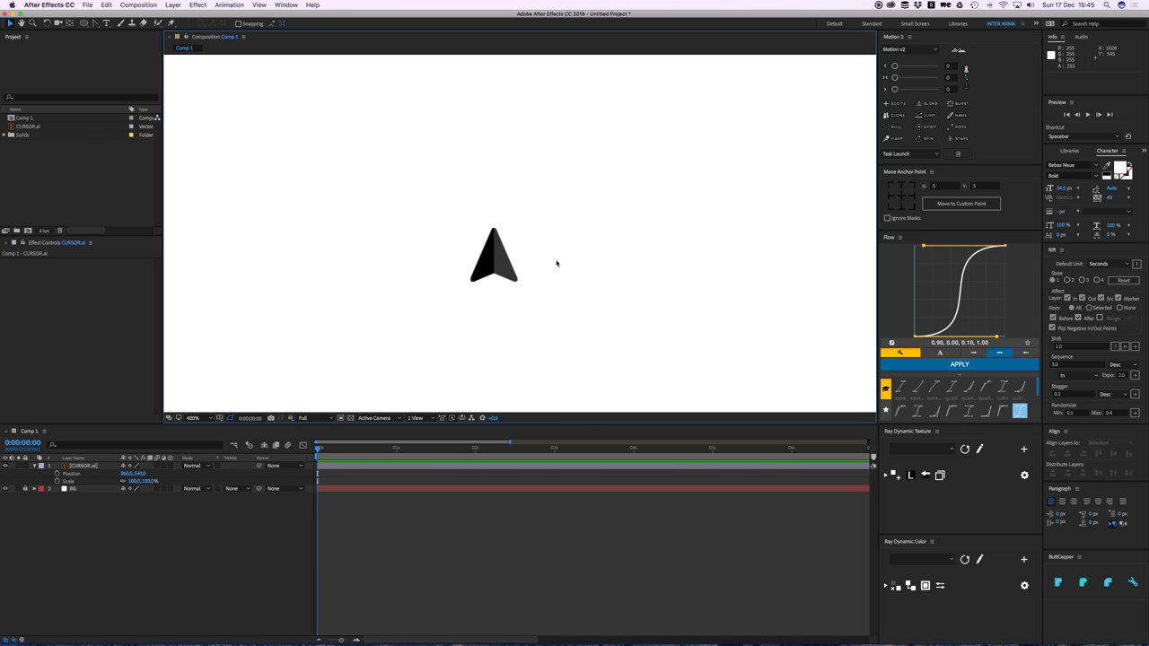
scroll(556, 264, "down", 2)
key("period")
key("period")
left_click(497, 263)
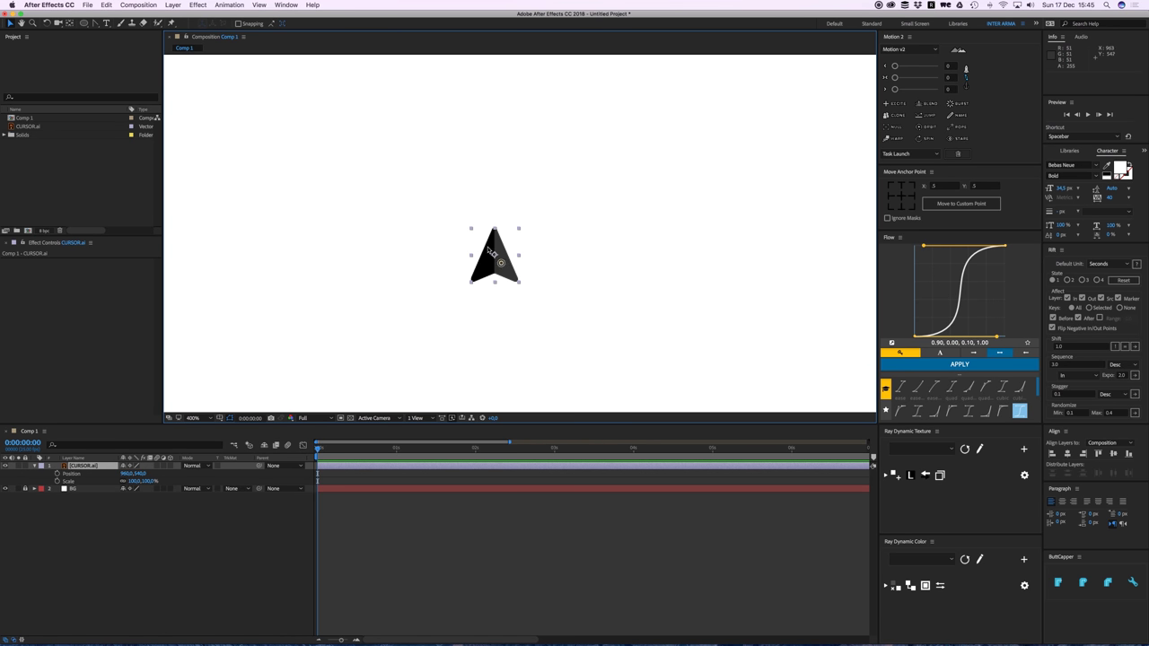
left_click(569, 249)
key("comma")
key("comma")
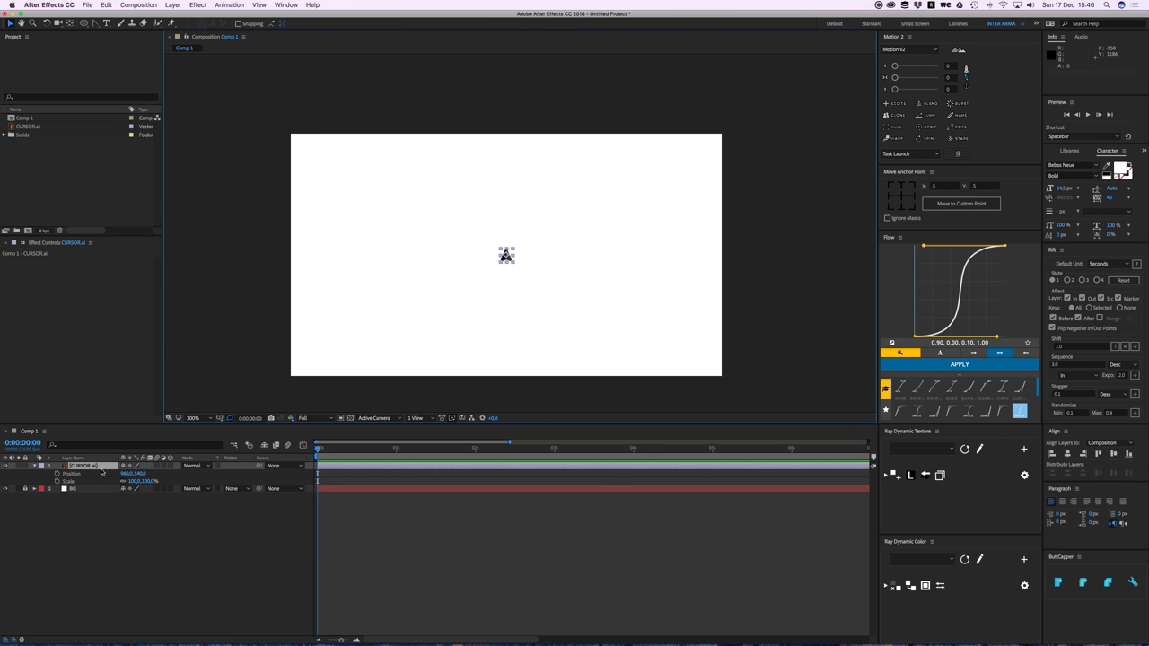
Step: Keyframe the cursor's Position from off-frame right at 0:00 via keyframes near 1 and 2 seconds to above the frame at 0:00:03:00, and preview it
left_click_drag(507, 256, 781, 229)
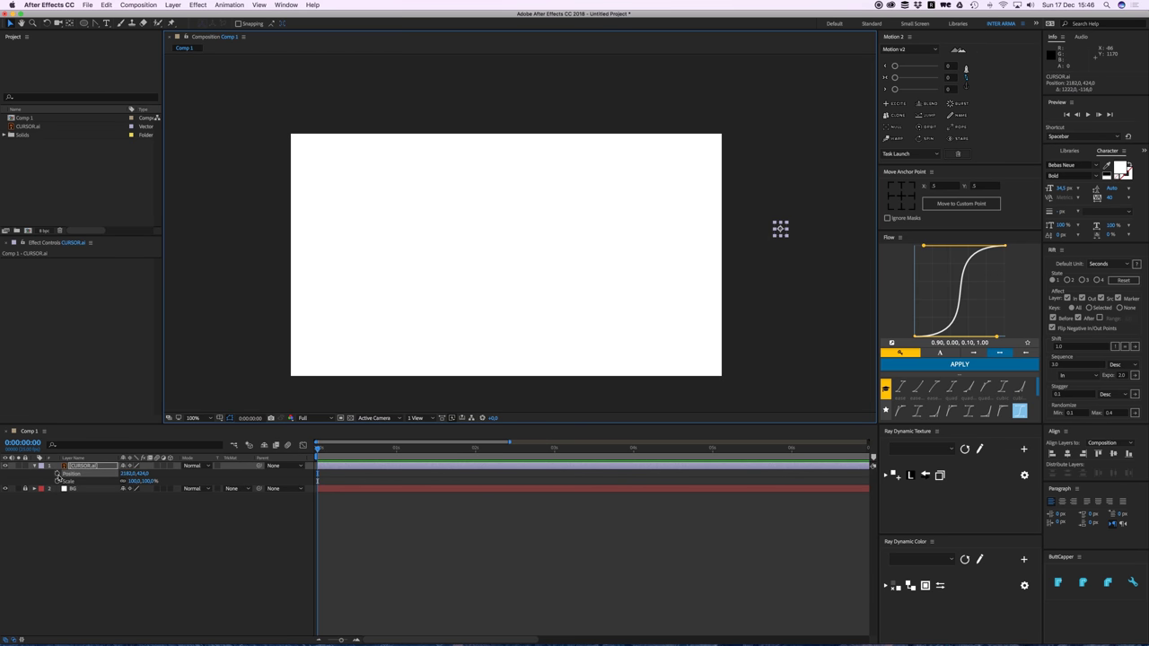
left_click(57, 474)
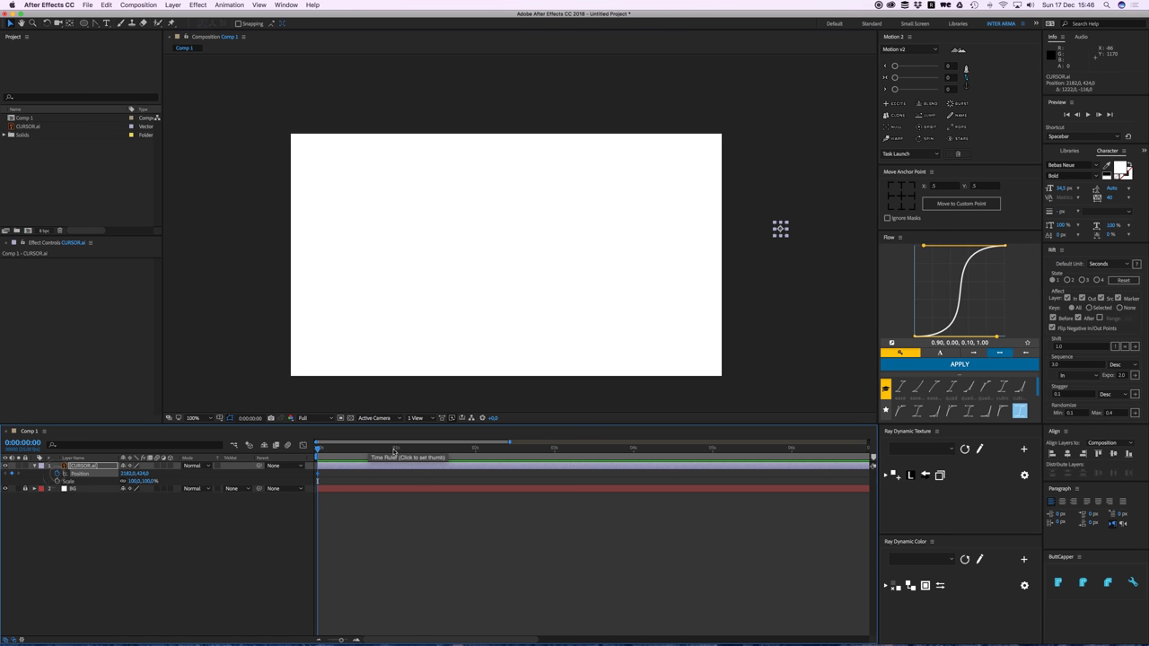
left_click(399, 448)
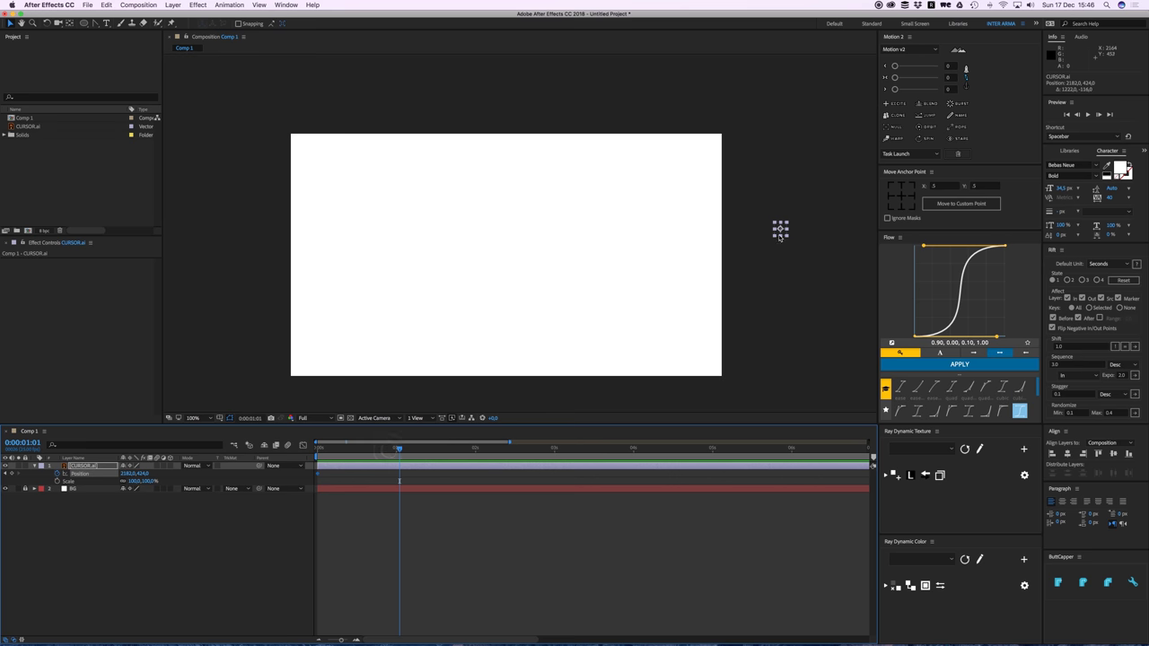
left_click_drag(778, 230, 519, 85)
left_click(476, 449)
left_click(556, 449)
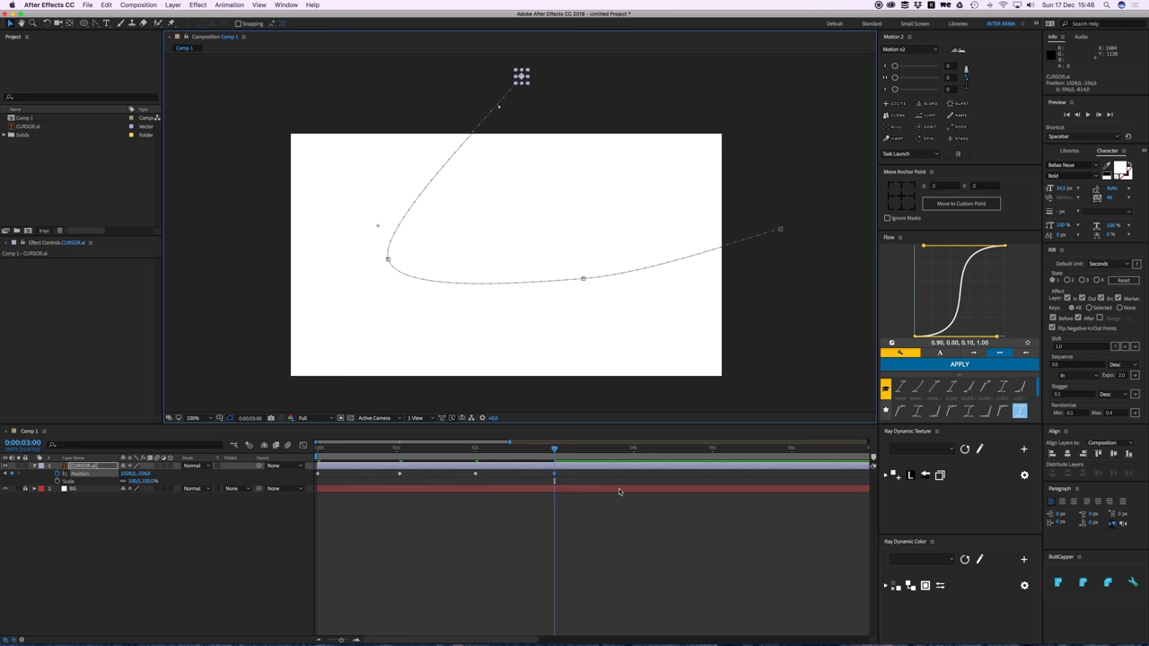
left_click(473, 522)
key("Home")
key("space")
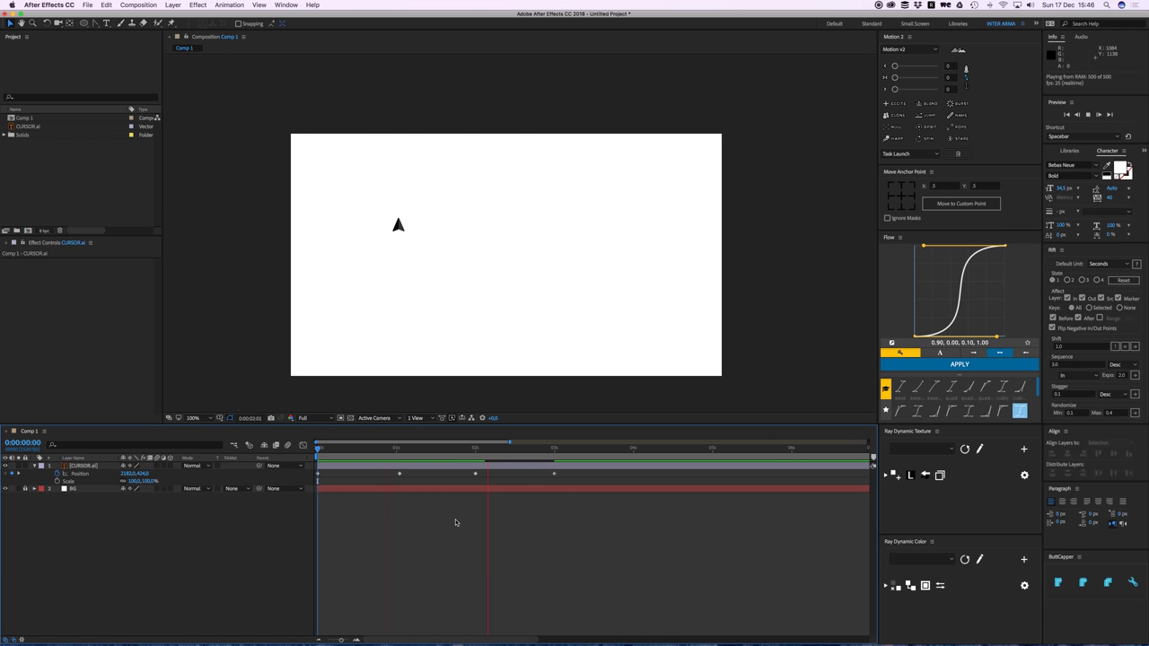
key("space")
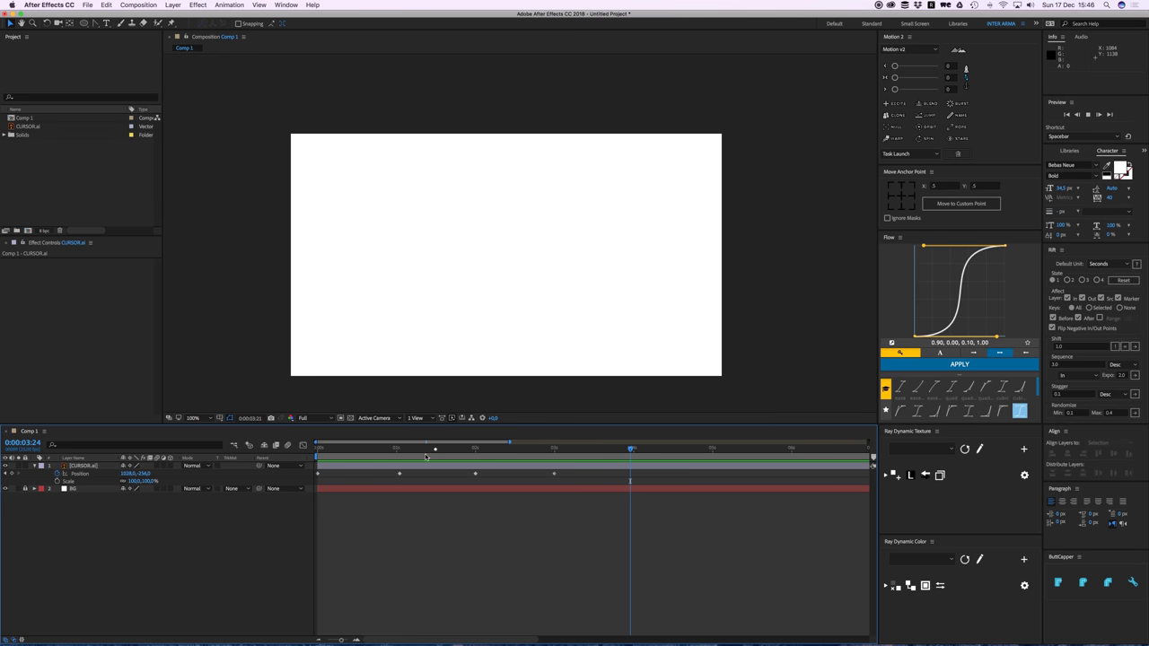
Step: Apply Easy Ease to all of the cursor's Position keyframes and inspect their speed graph
left_click_drag(436, 447, 400, 447)
left_click_drag(628, 482, 307, 479)
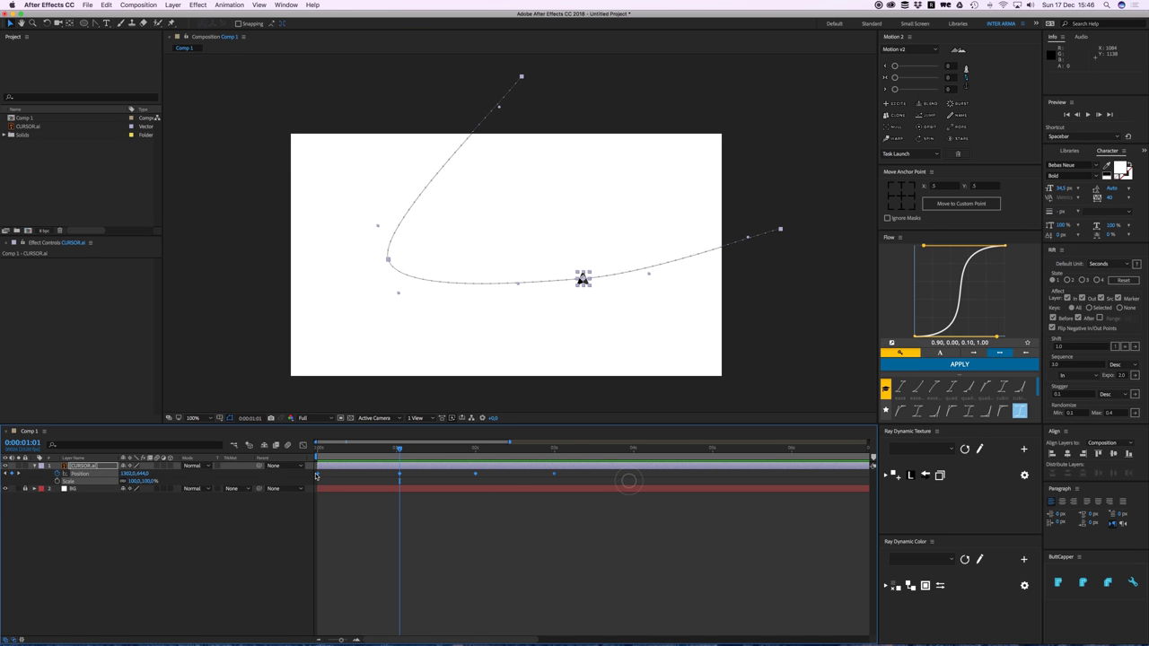
right_click(319, 474)
mouse_move(363, 578)
left_click(444, 585)
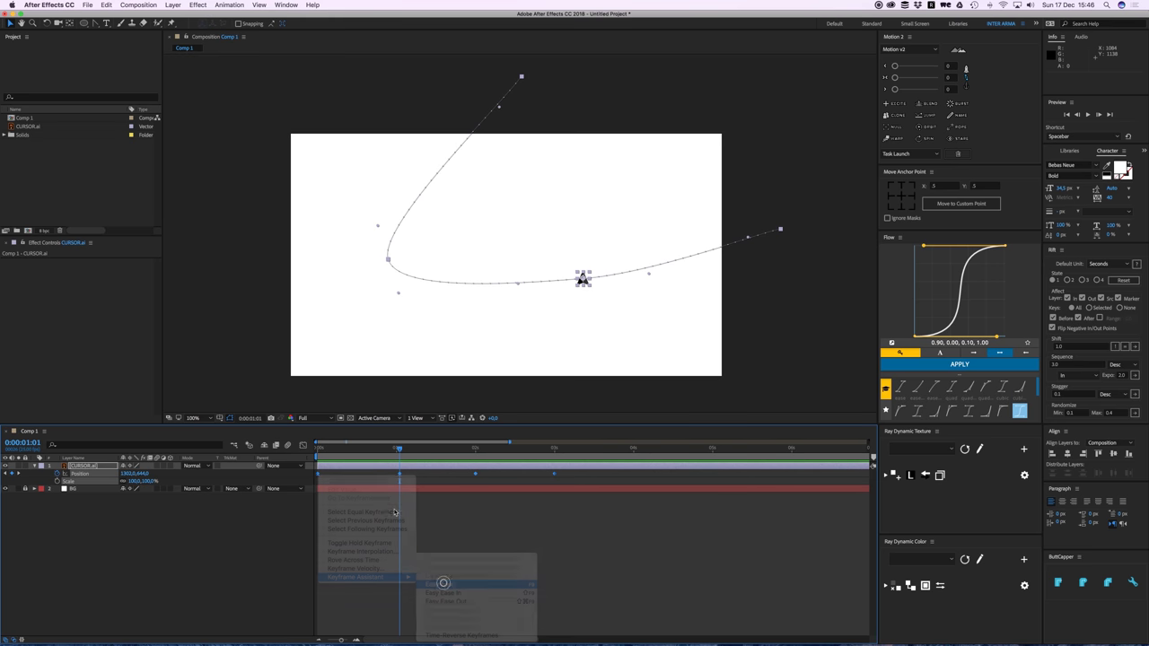
left_click(302, 444)
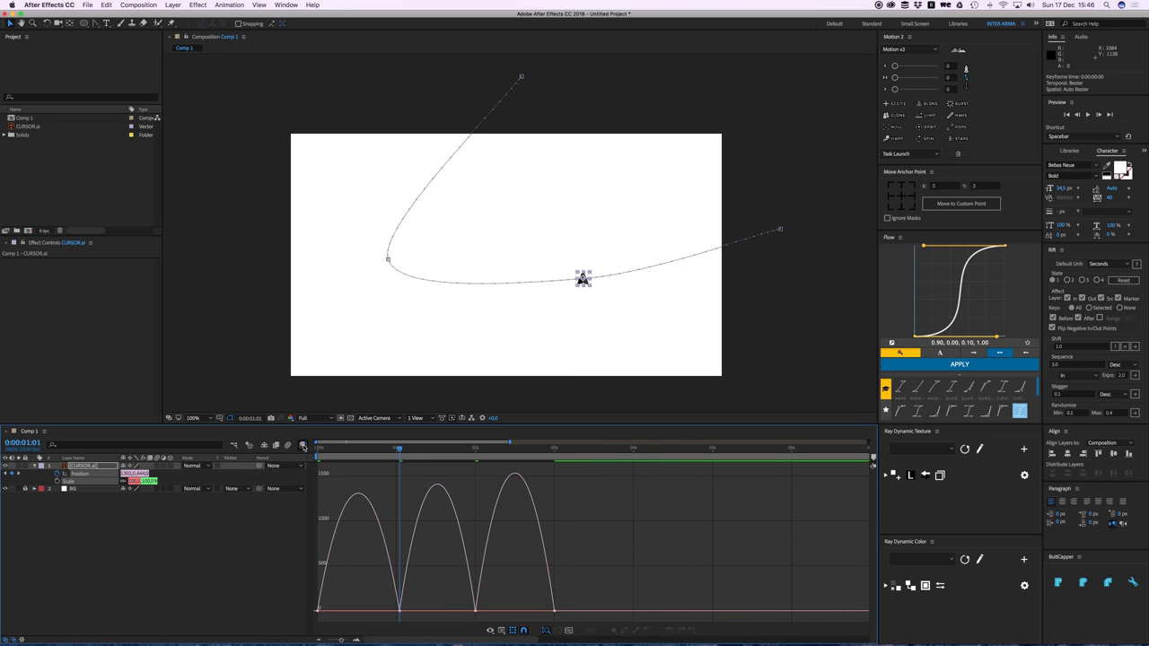
left_click(317, 611)
left_click_drag(344, 612, 528, 615)
left_click(304, 445)
Step: Play back the eased cursor animation from the start to check its motion between keyframes
left_click_drag(332, 451, 308, 456)
left_click(374, 505)
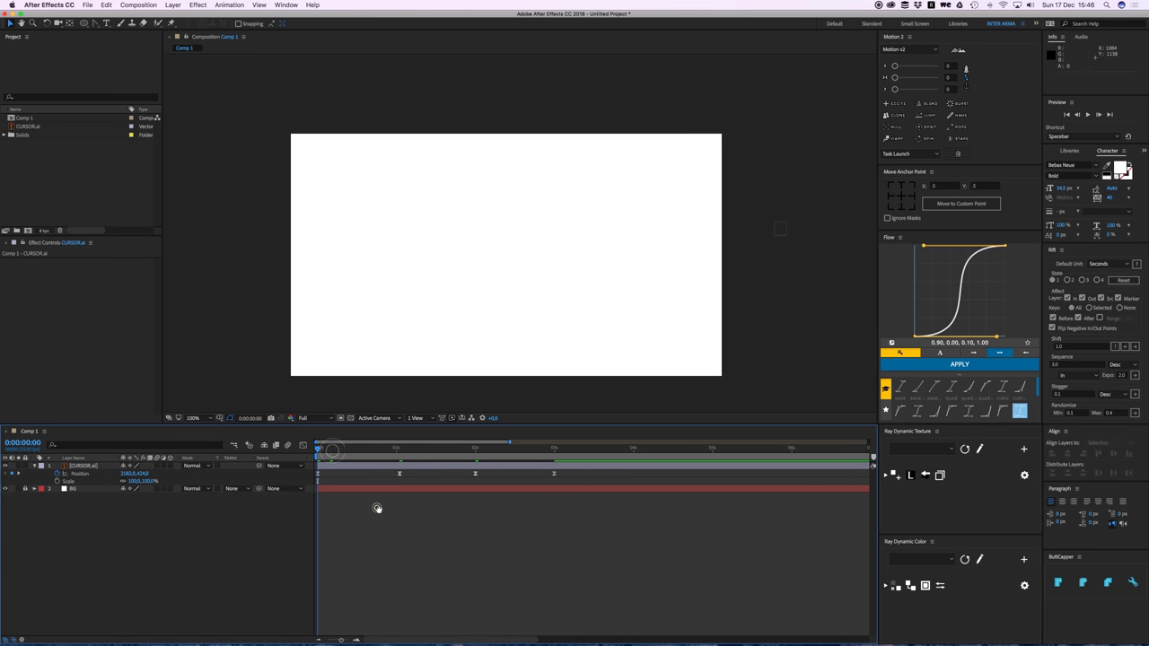
key("space")
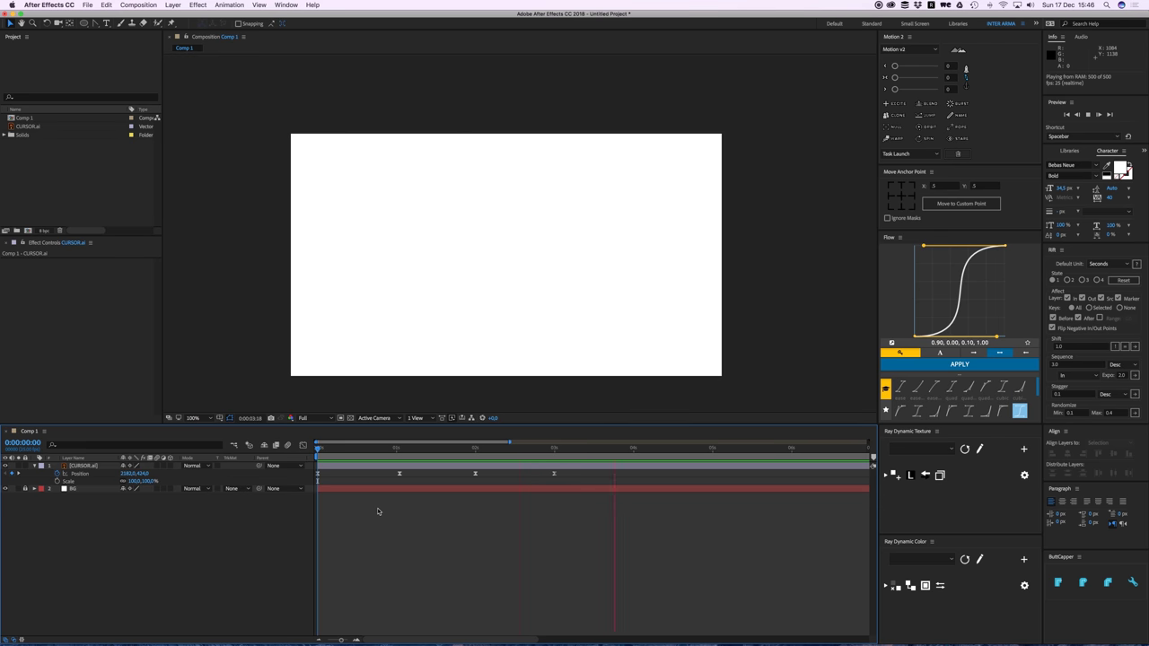
key("space")
key("Home")
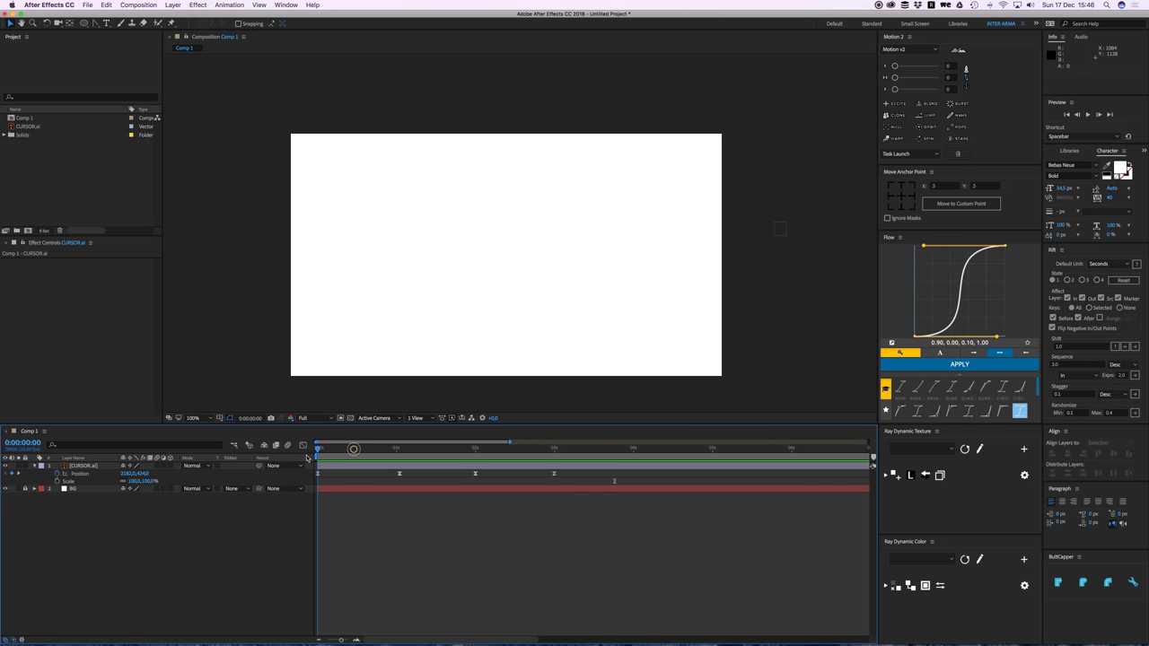
mouse_move(329, 454)
left_mouse_down()
mouse_move(343, 455)
mouse_move(322, 456)
left_mouse_up()
key("space")
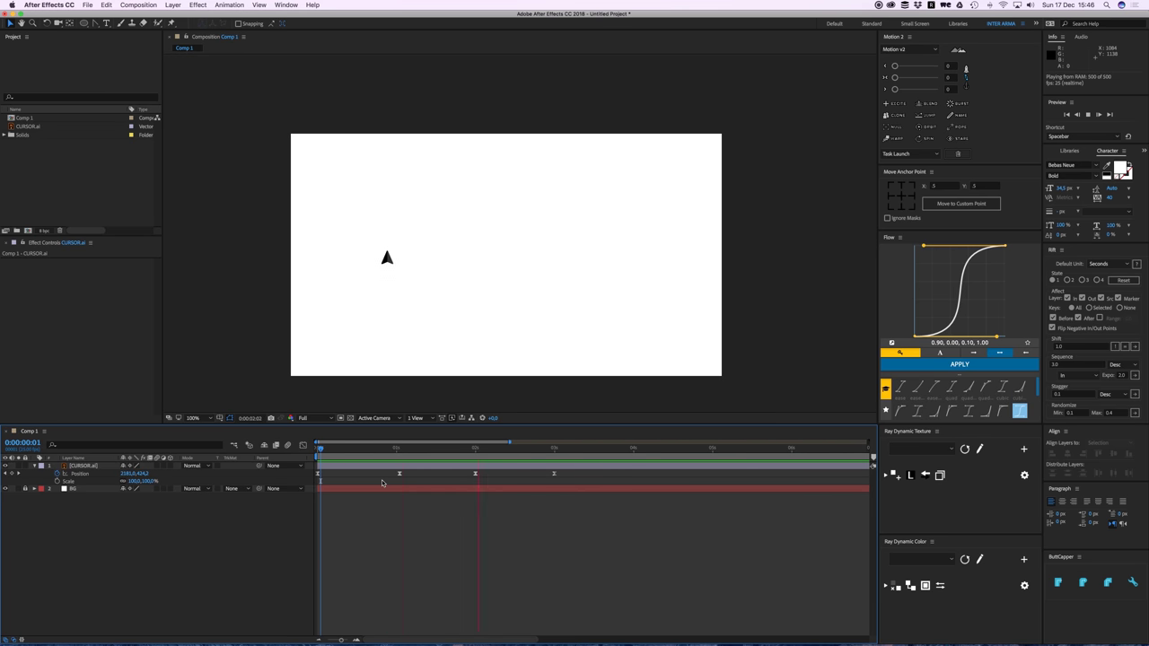
key("space")
mouse_move(349, 450)
left_mouse_down()
mouse_move(317, 452)
mouse_move(365, 454)
left_mouse_up()
key("space")
Step: Bend the motion path into an S-curve between the first two keyframes using the Convert Vertex tool and their direction handles
left_click(364, 467)
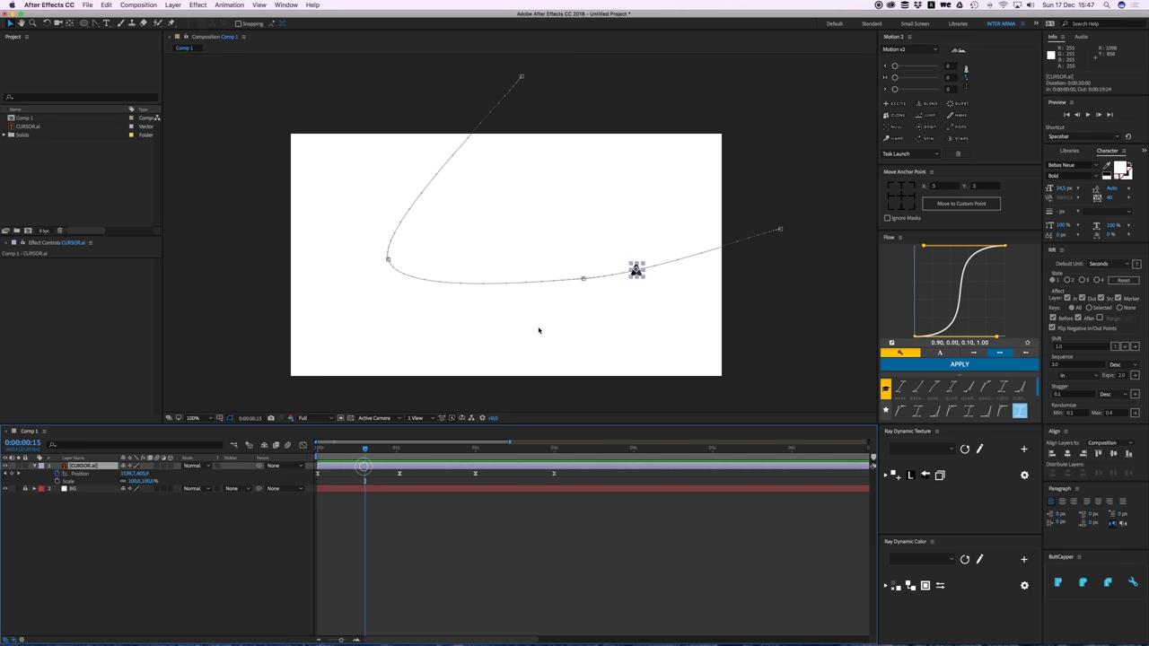
left_click_drag(601, 290, 580, 303)
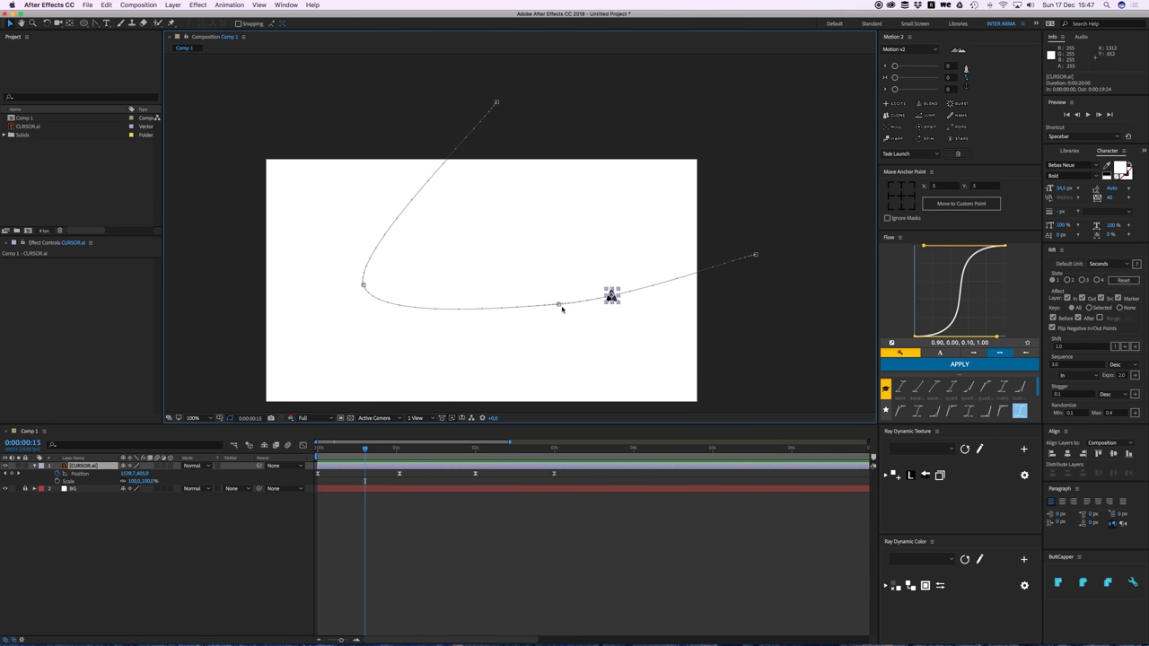
left_click(94, 23)
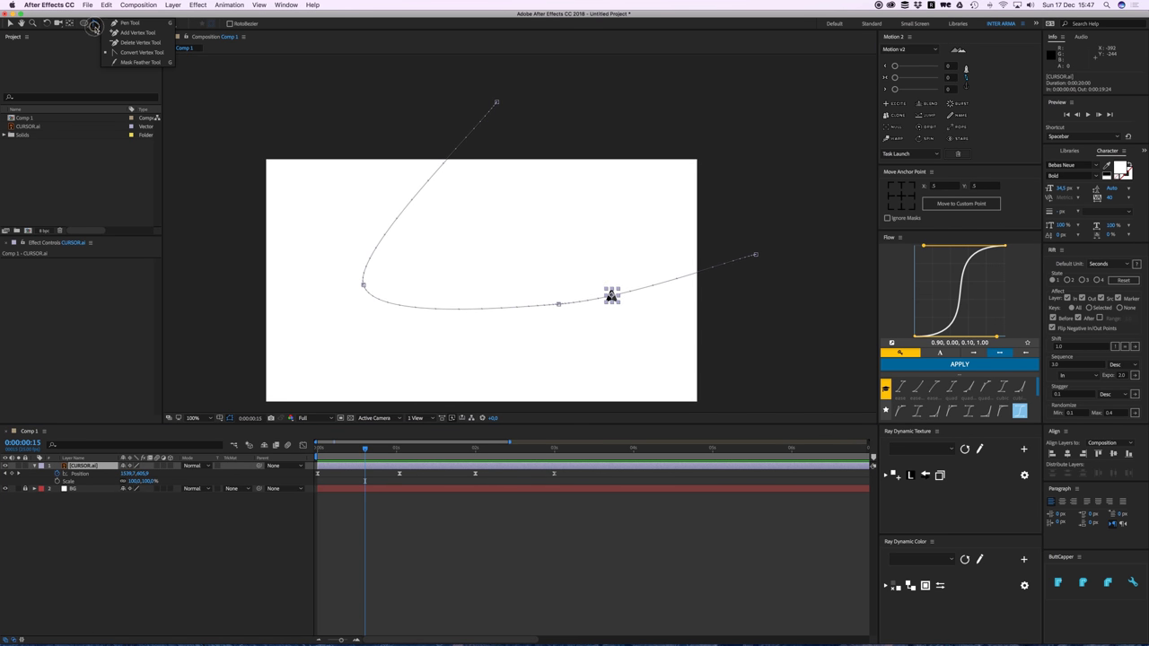
left_click(141, 53)
left_click_drag(559, 305, 506, 369)
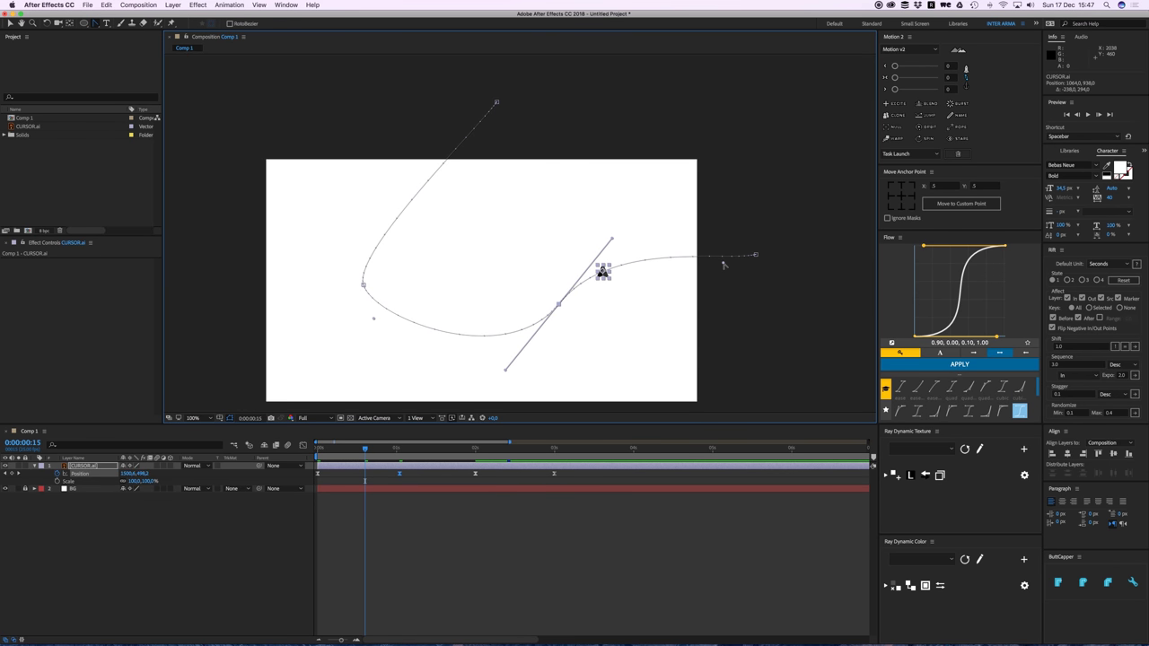
left_click_drag(756, 255, 689, 304)
key("v")
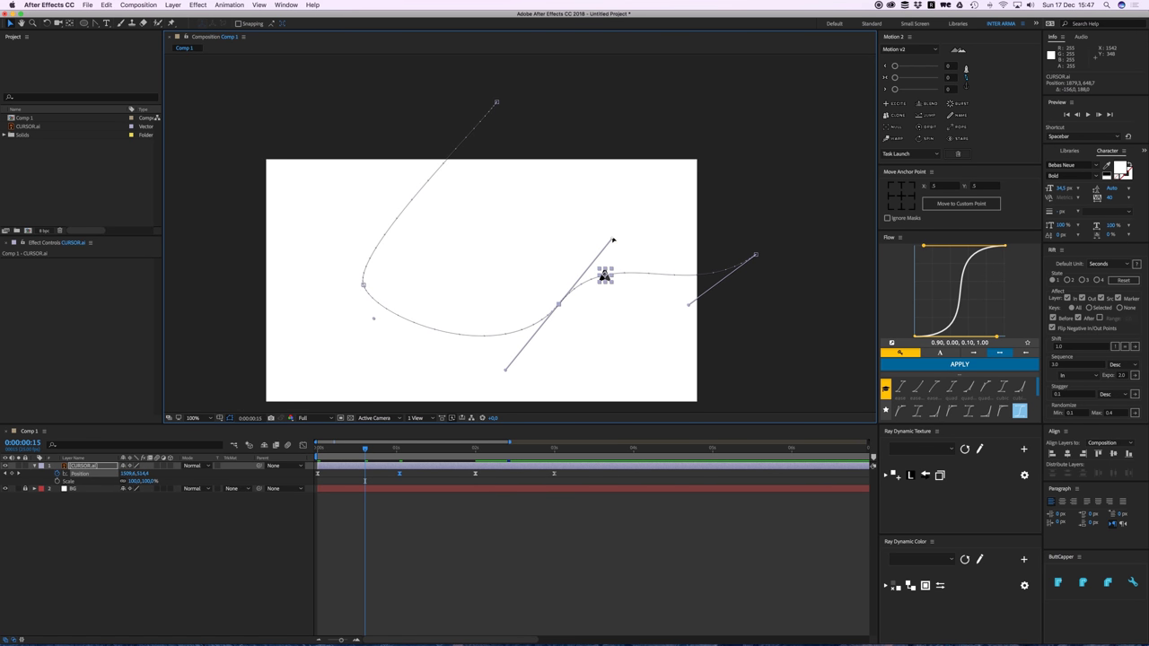
left_click_drag(613, 241, 609, 218)
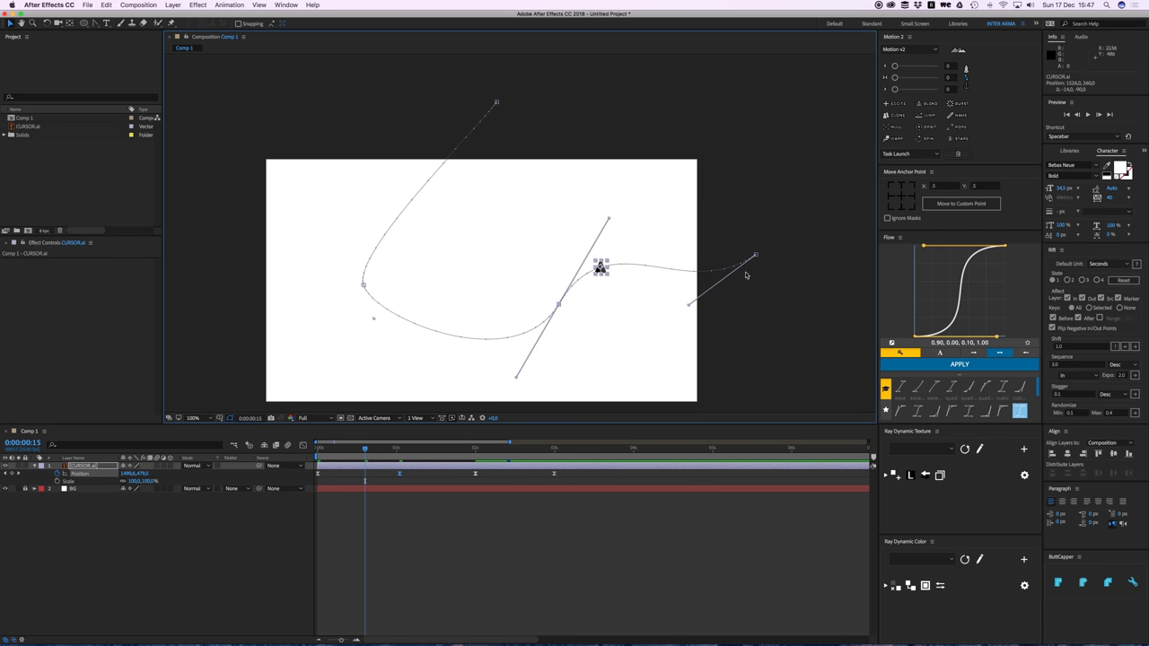
Step: Reshape the path's final stretch with the third and last keyframes' direction handles, and preview the curved motion
left_click(365, 286)
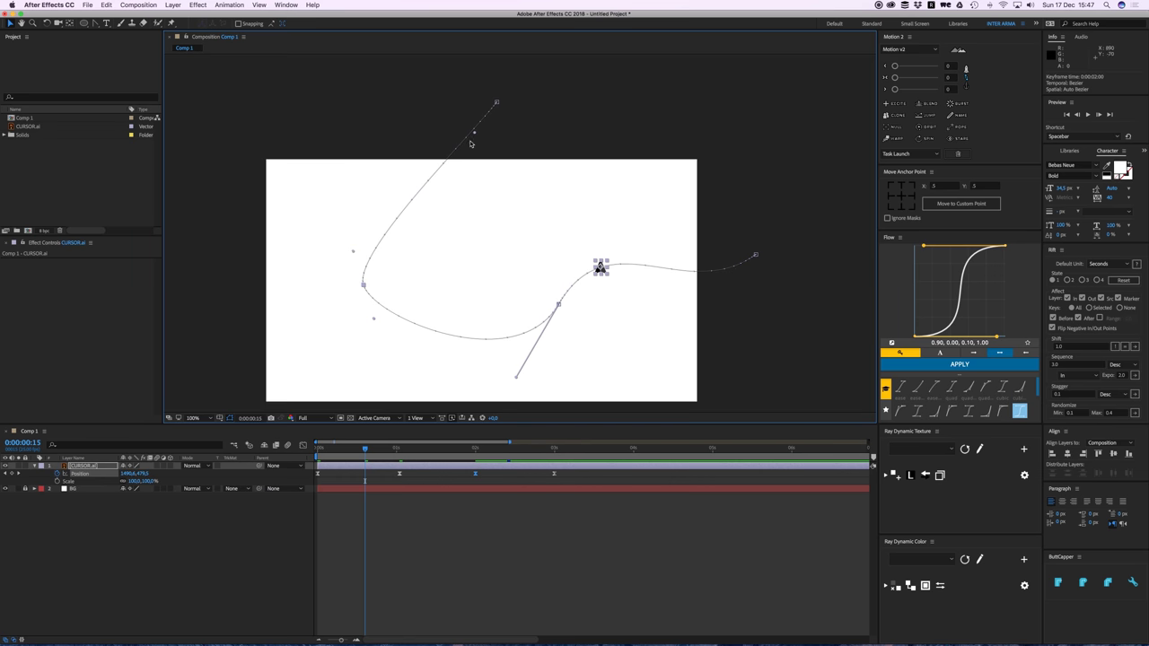
left_click_drag(476, 134, 544, 231)
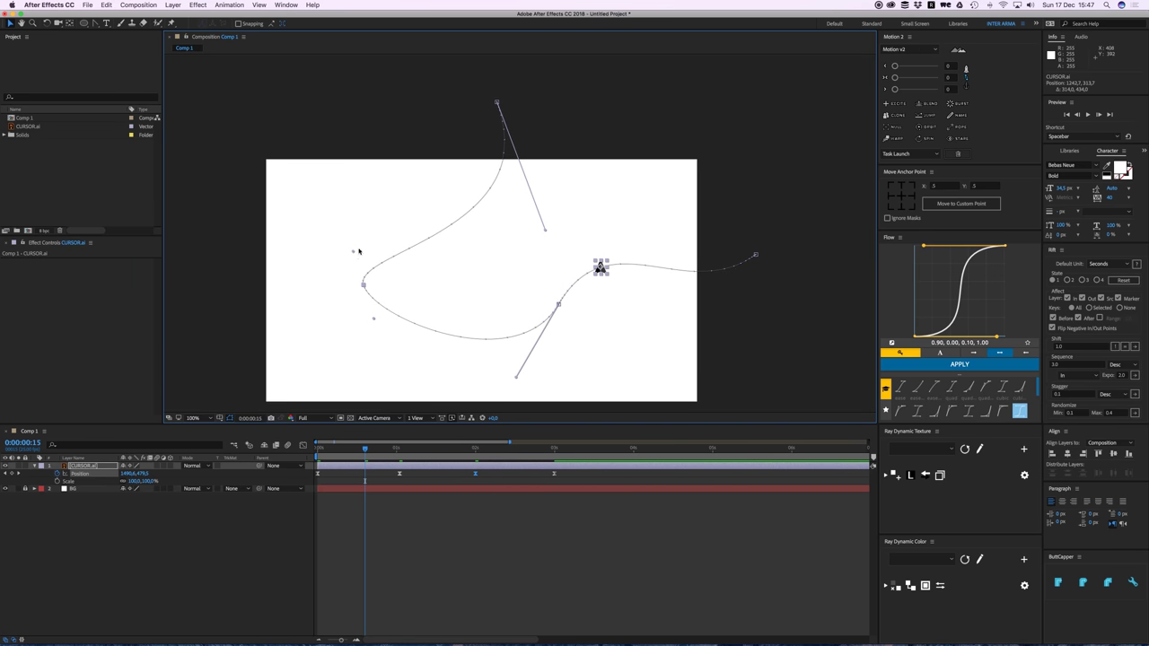
left_click_drag(357, 251, 363, 206)
left_click_drag(365, 321, 357, 347)
left_click(510, 523)
left_click_drag(362, 448, 321, 448)
key("space")
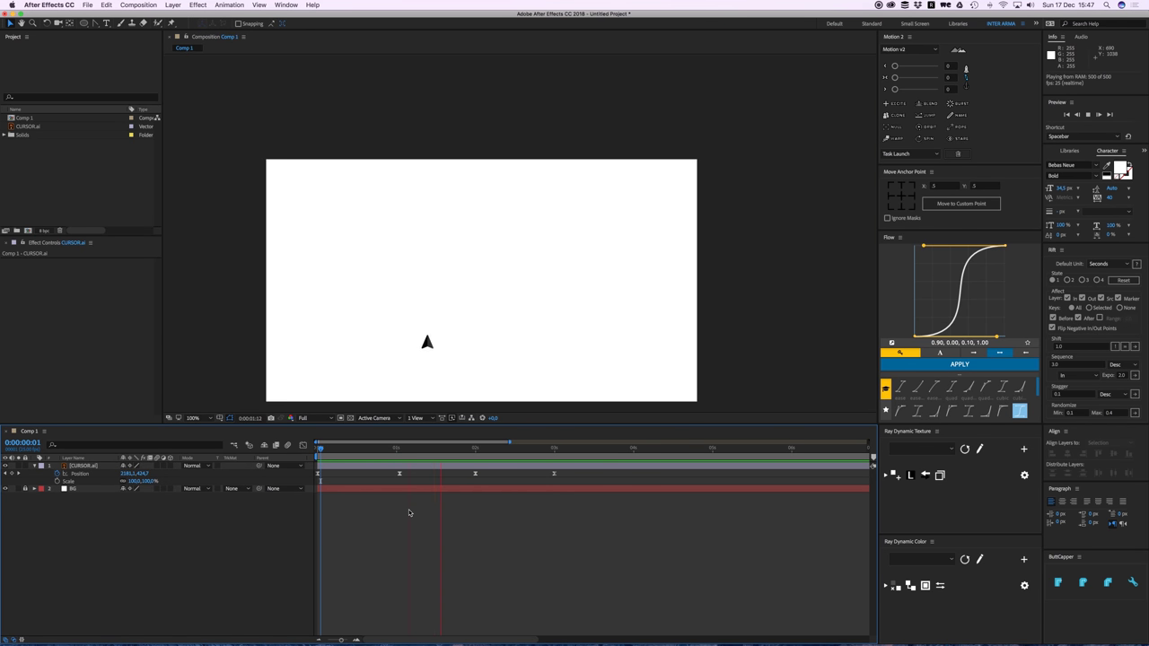
key("space")
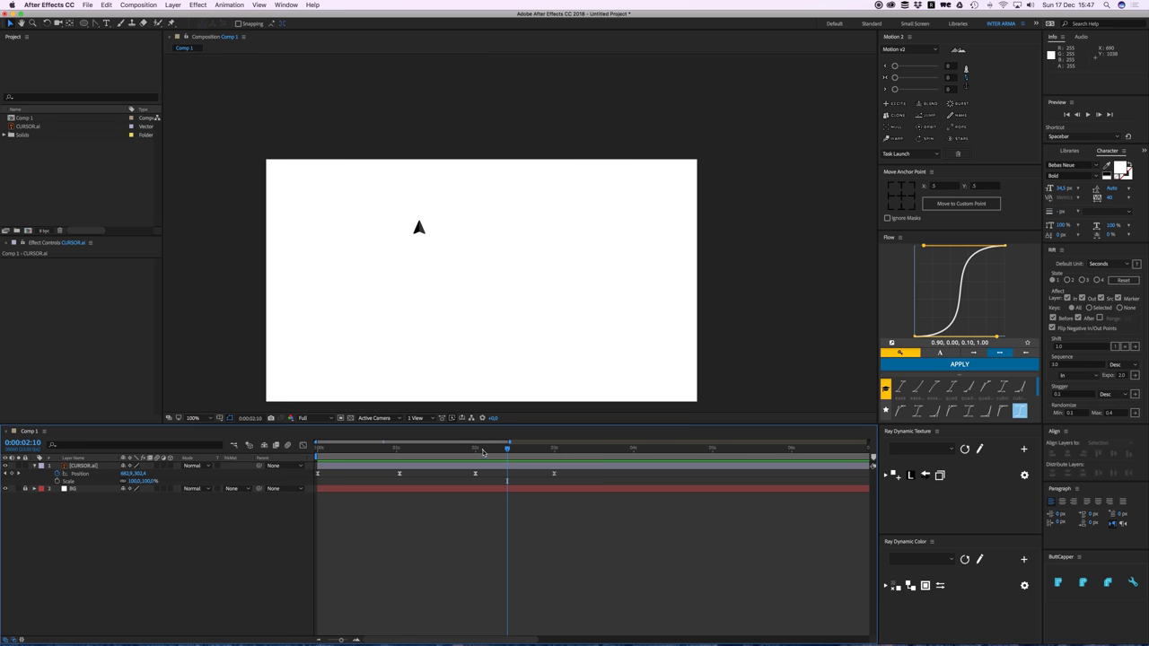
left_click_drag(482, 448, 441, 449)
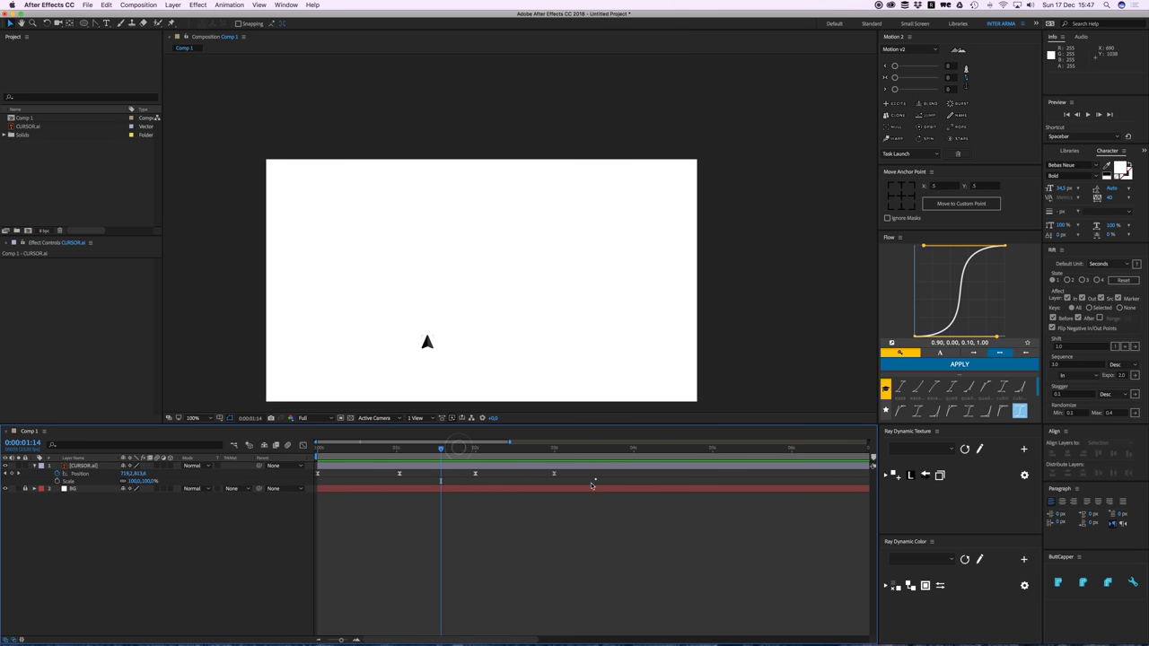
Step: Stretch the Position keyframes proportionally so the last one falls at 0:00:03:13, and preview the slower motion
left_click_drag(591, 484, 332, 477)
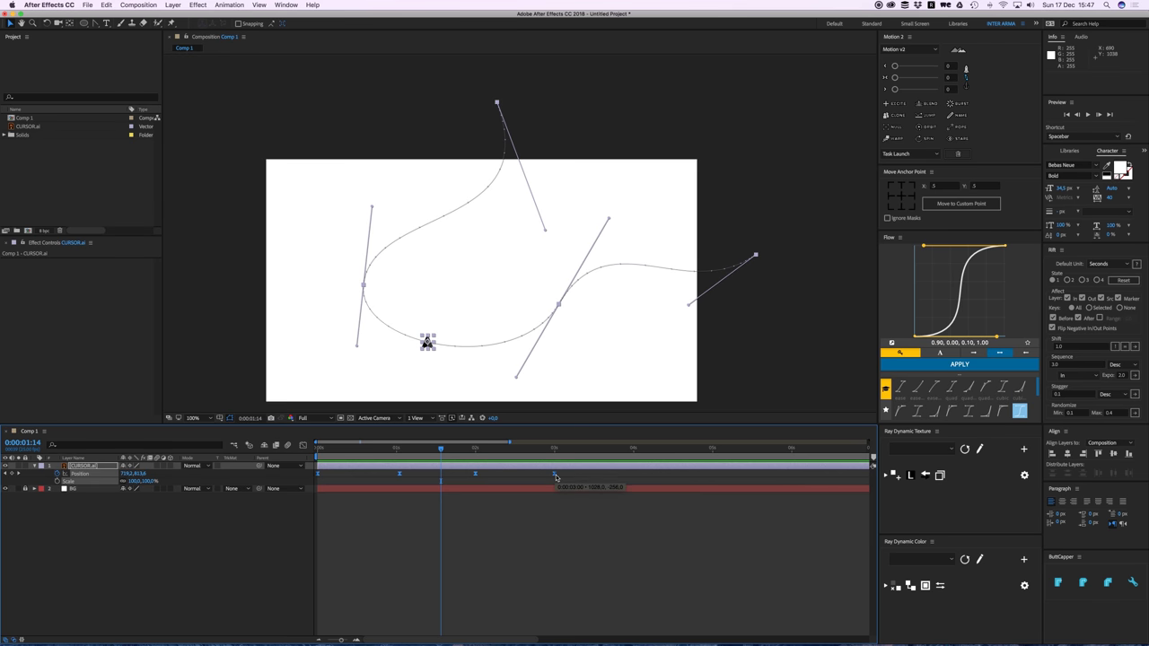
left_click_drag(556, 474, 593, 478)
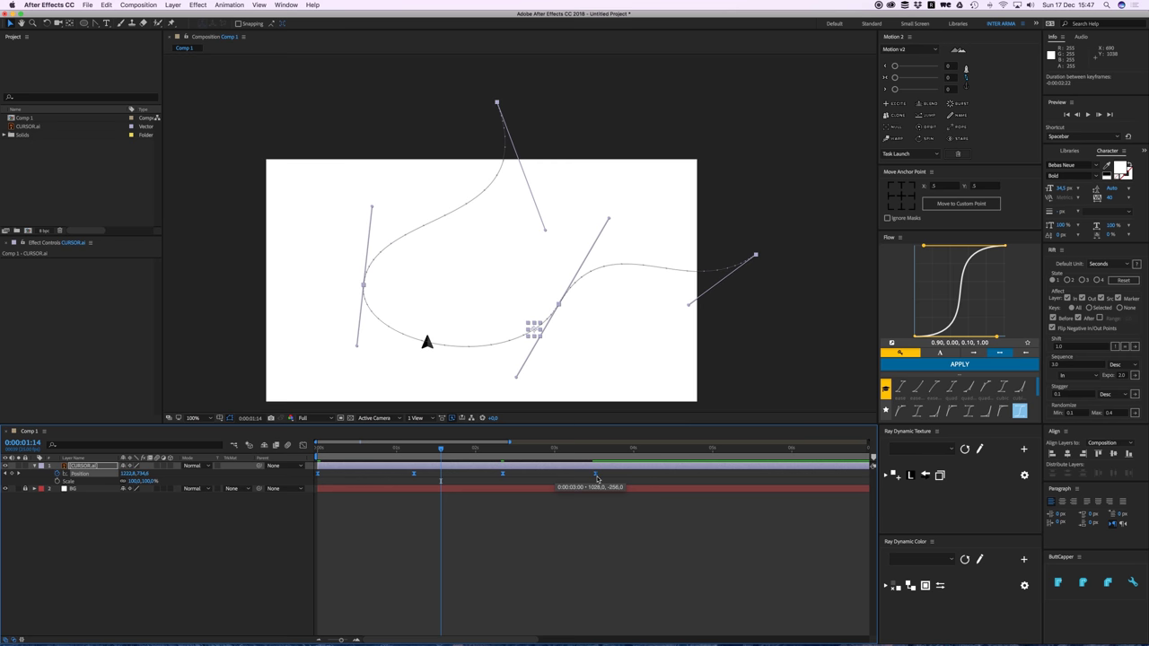
left_click_drag(433, 448, 307, 457)
left_click(405, 505)
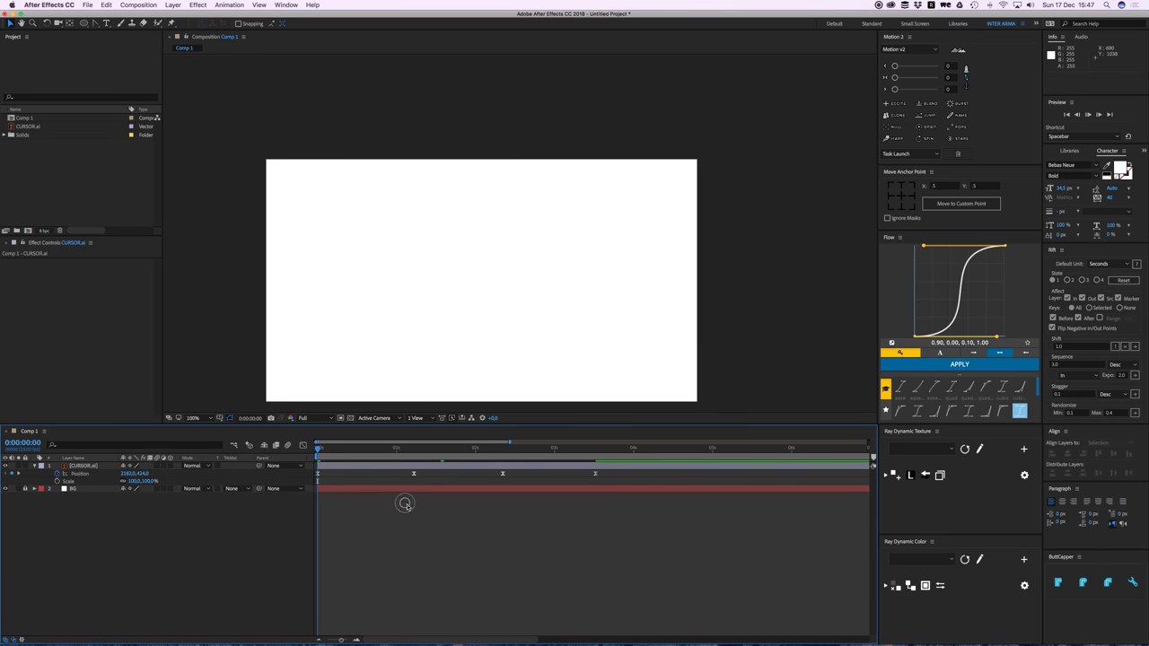
key("space")
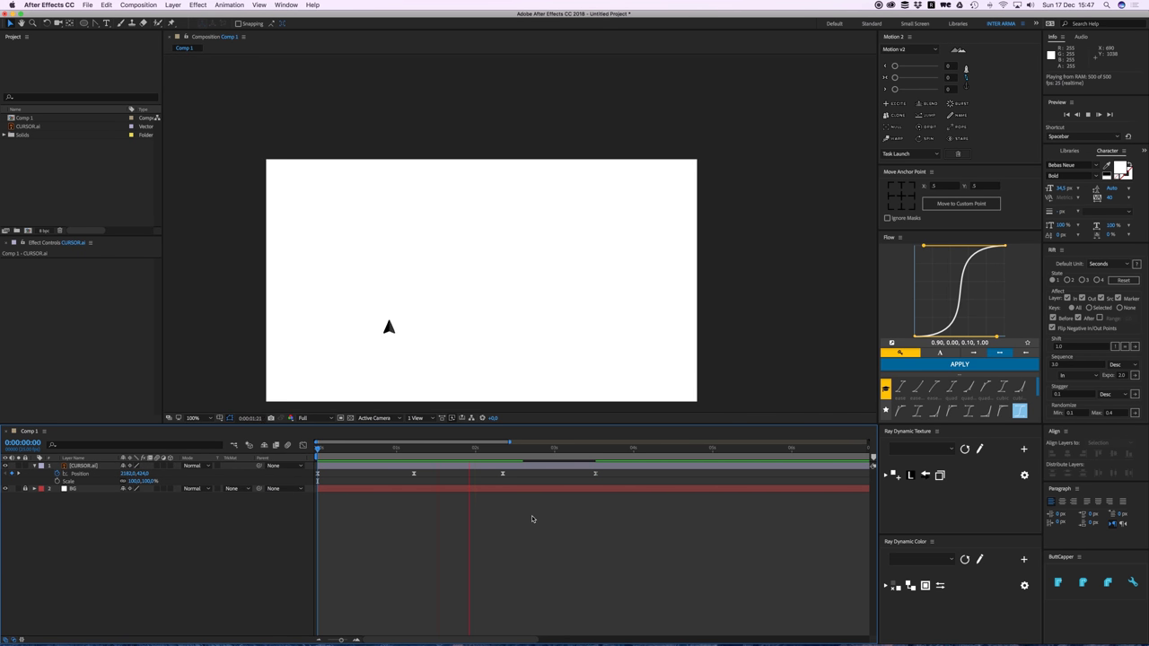
key("space")
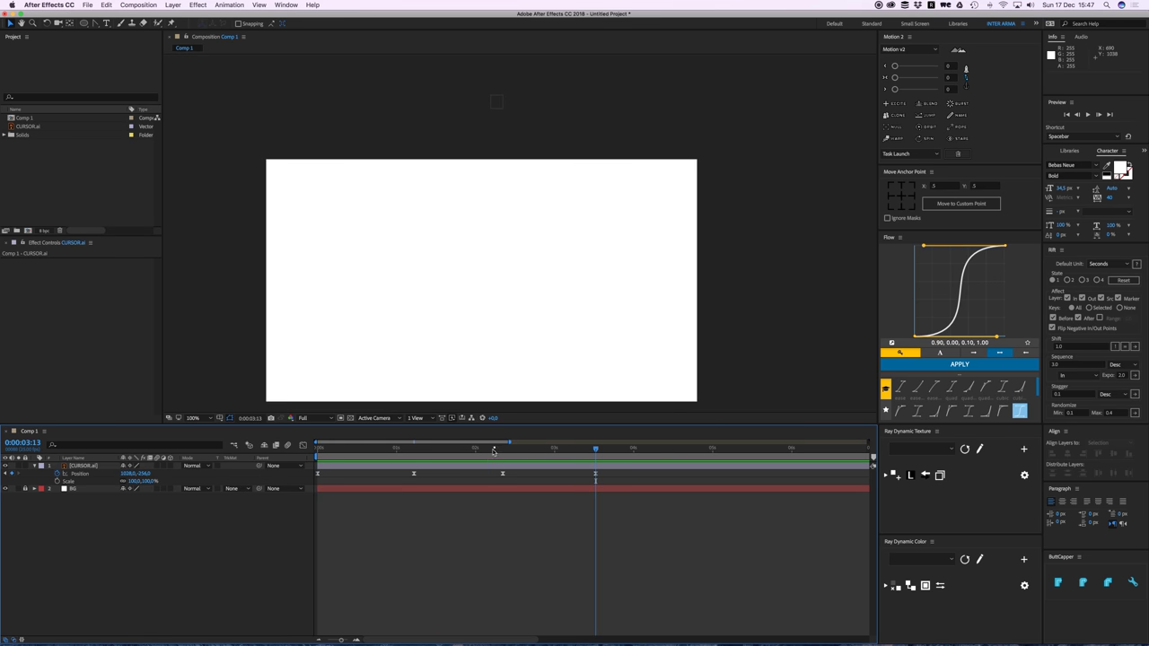
left_click_drag(494, 448, 334, 470)
key("space")
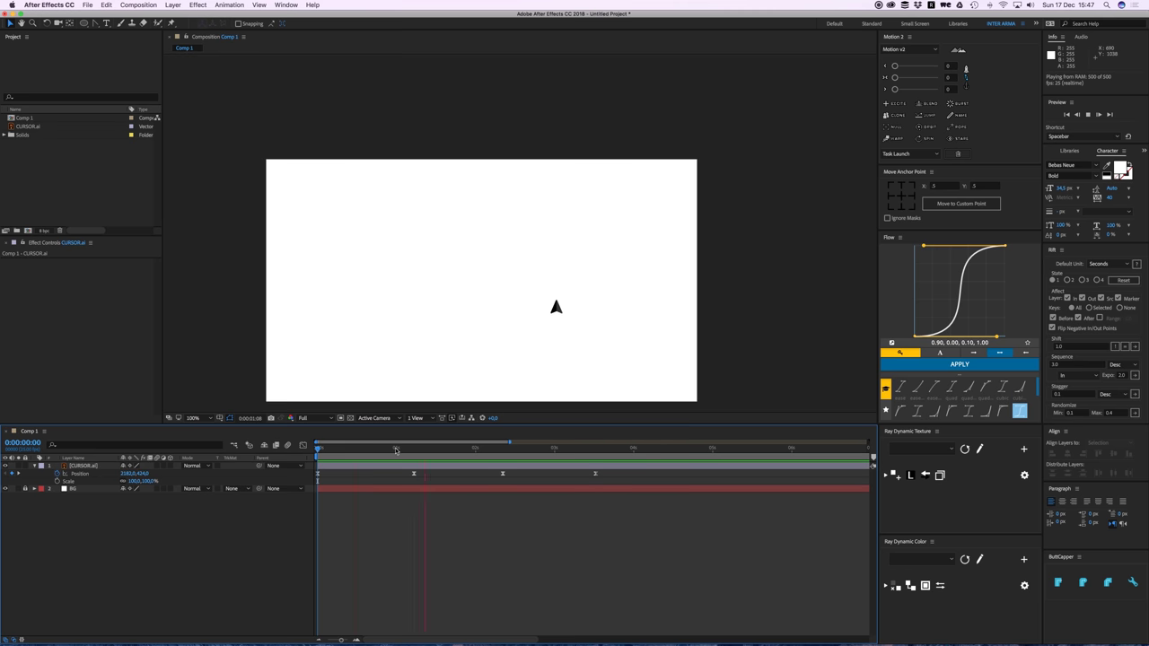
key("space")
Step: Rotate the cursor counter-clockwise at 0:00:01:07 so its tip points up and to the left, and play back the animation
left_click(418, 451)
left_click(418, 466)
key(".")
left_click_drag(499, 360, 484, 331)
key("w")
mouse_move(596, 363)
left_mouse_down()
mouse_move(593, 352)
mouse_move(600, 358)
left_mouse_up()
left_click(600, 513)
key("v")
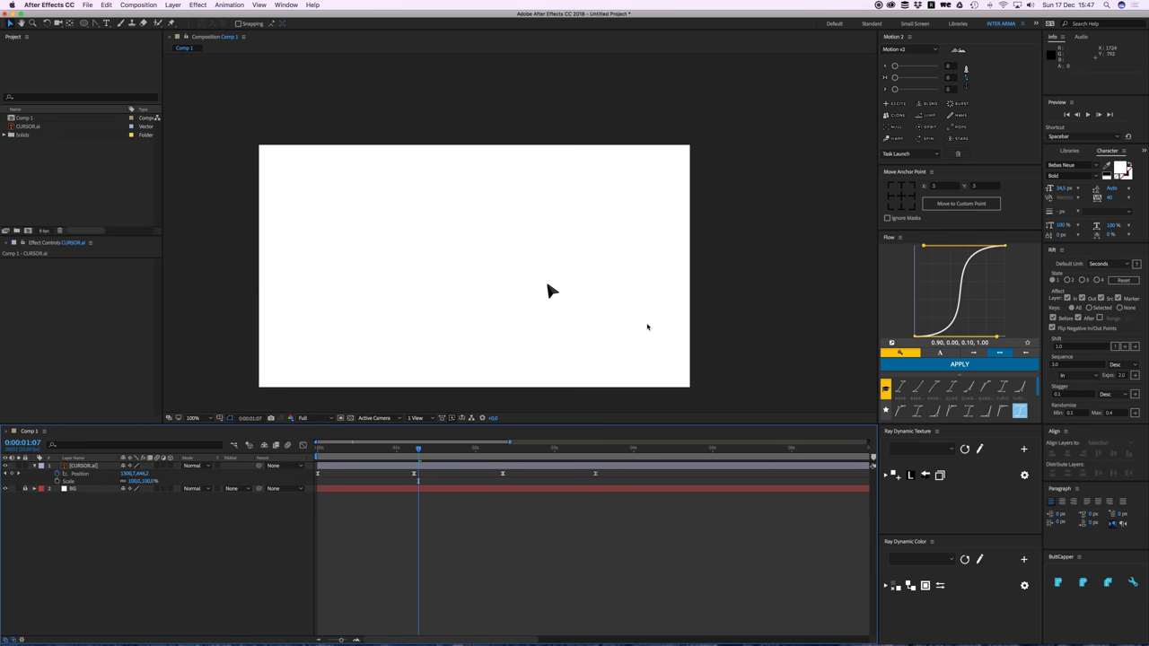
key("space")
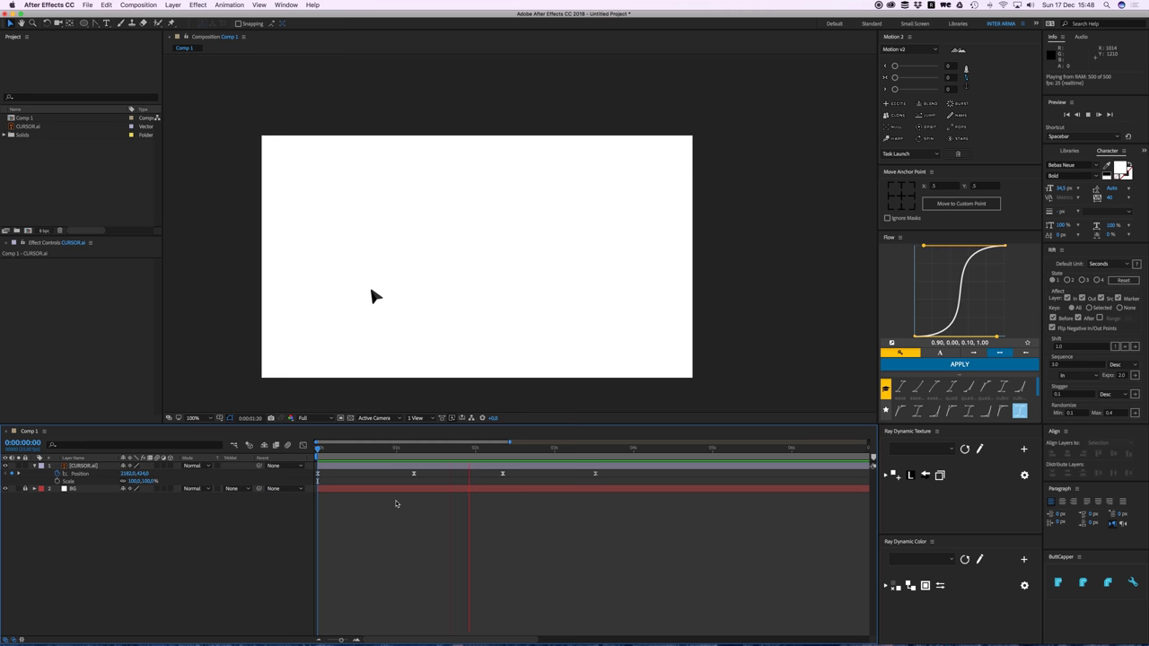
Step: Turn on Orient Along Path auto-orientation for the CURSOR.ai layer
key("space")
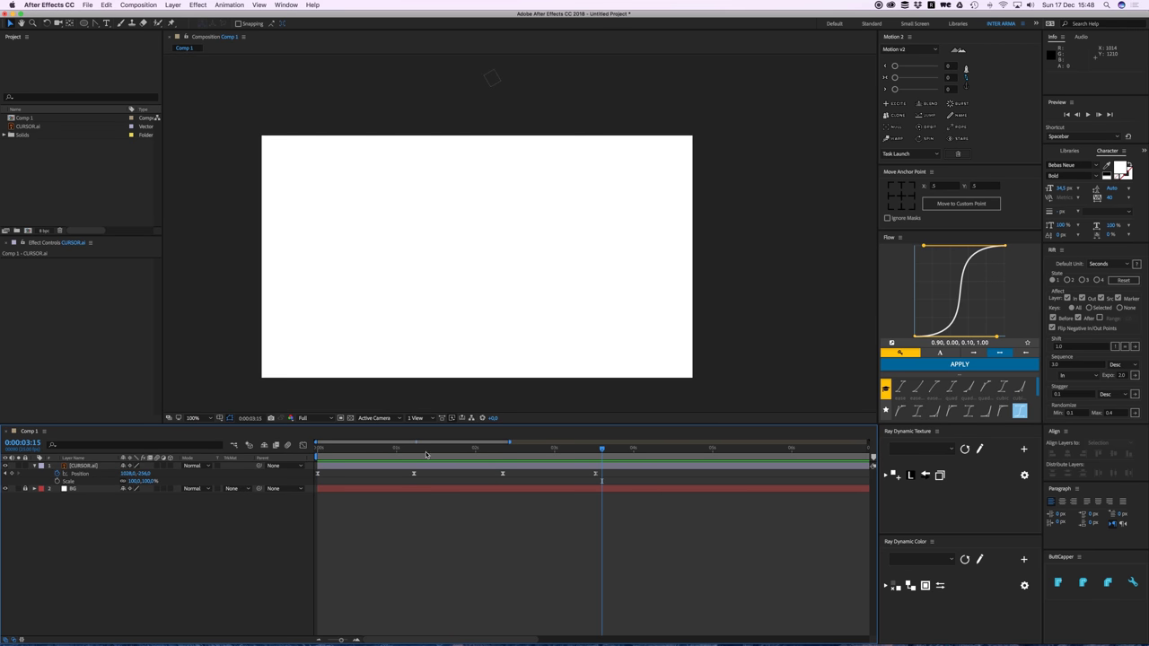
left_click_drag(422, 451, 402, 451)
left_click(418, 465)
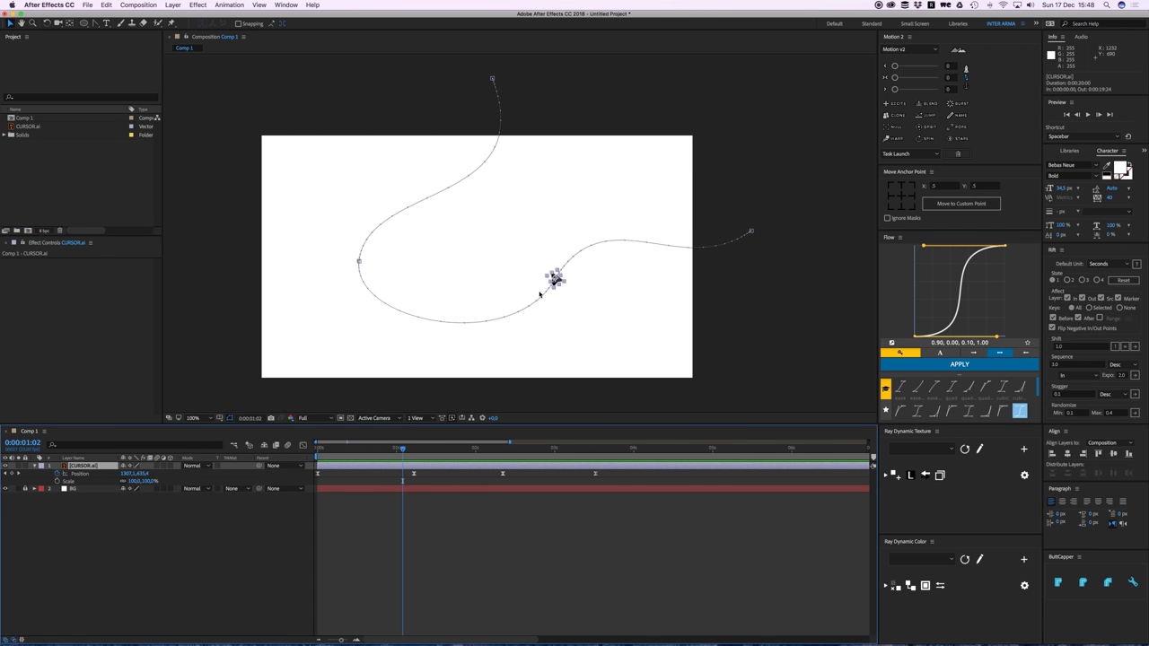
key("period")
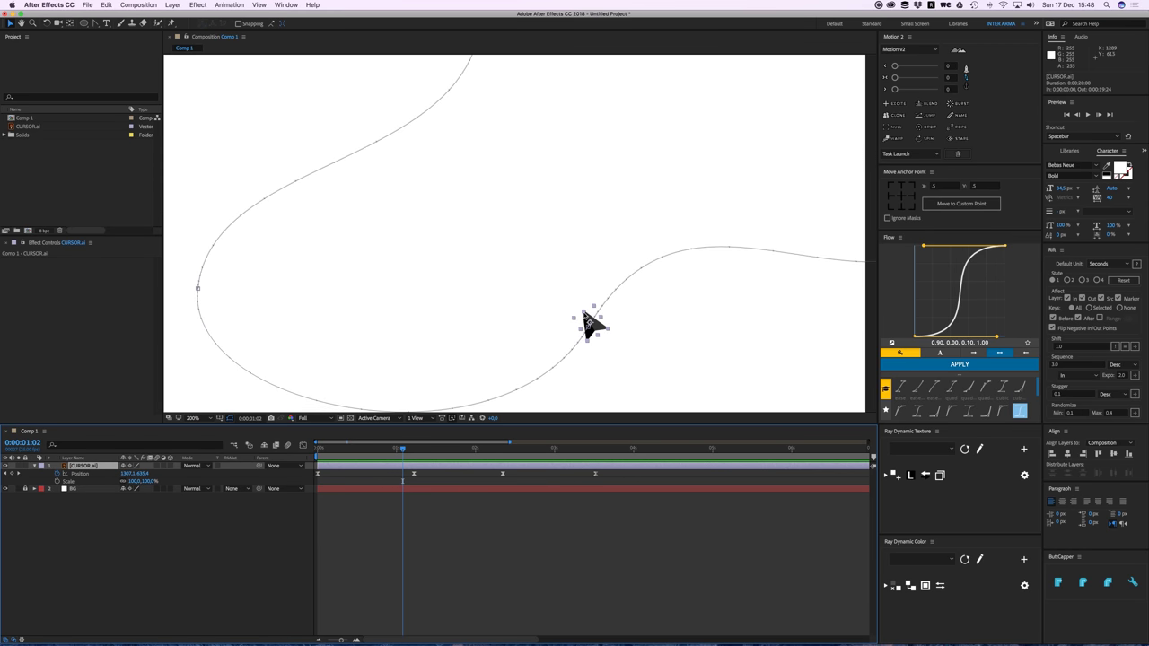
mouse_move(527, 322)
left_mouse_down()
mouse_move(516, 283)
mouse_move(528, 323)
mouse_move(544, 316)
left_mouse_up()
key("comma")
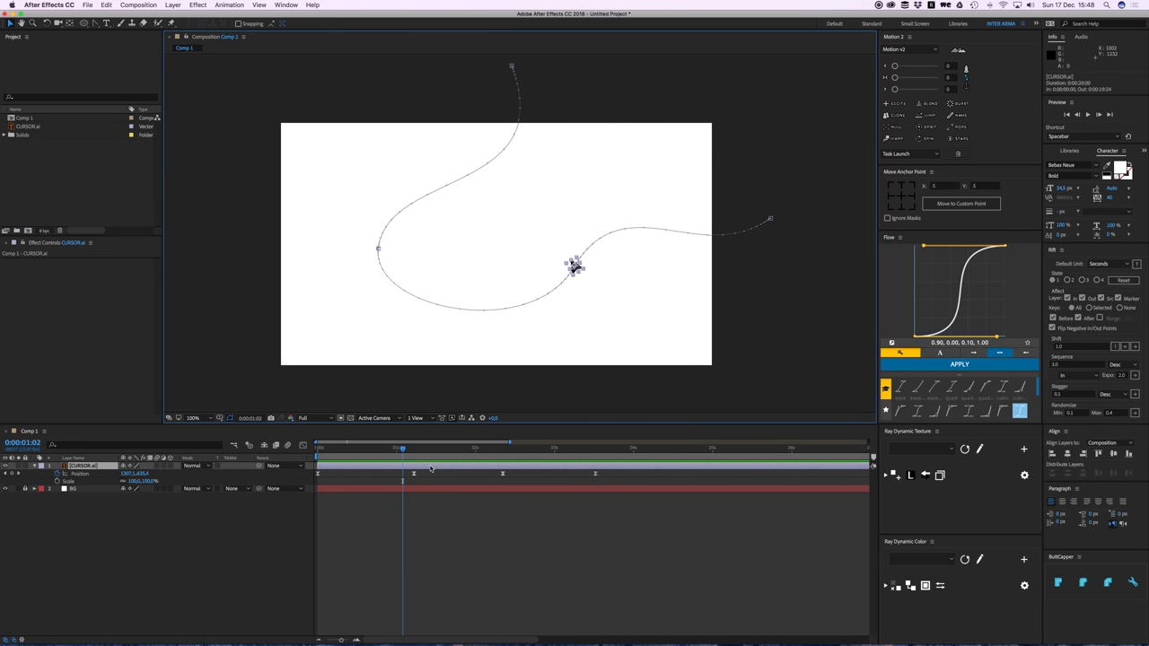
right_click(379, 468)
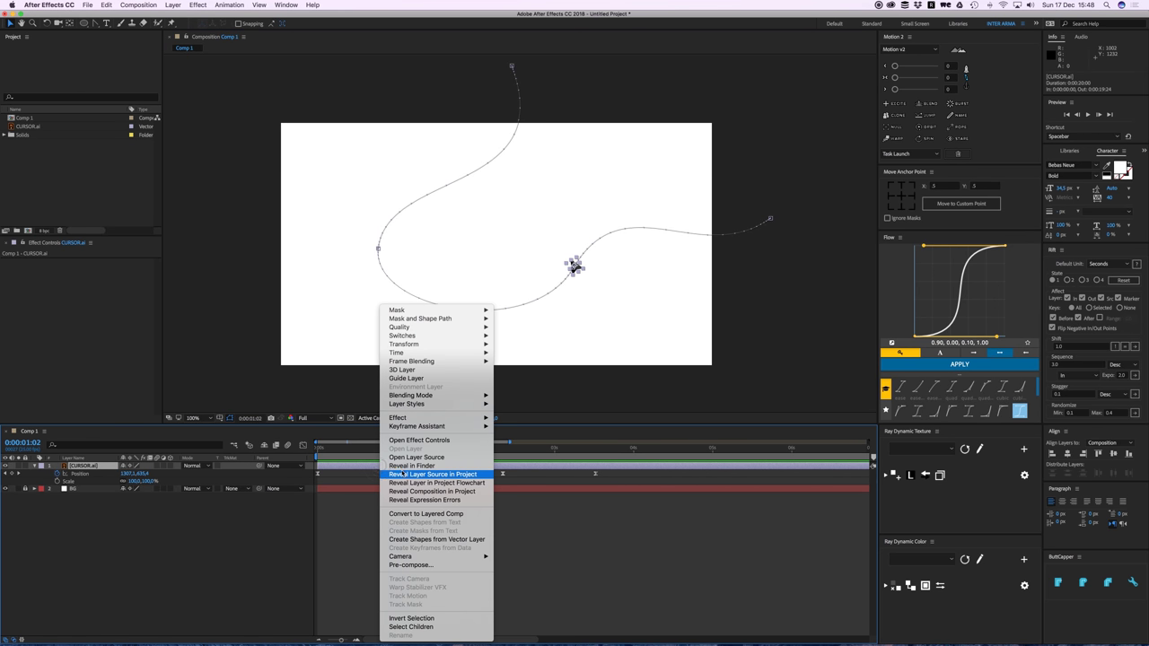
mouse_move(407, 349)
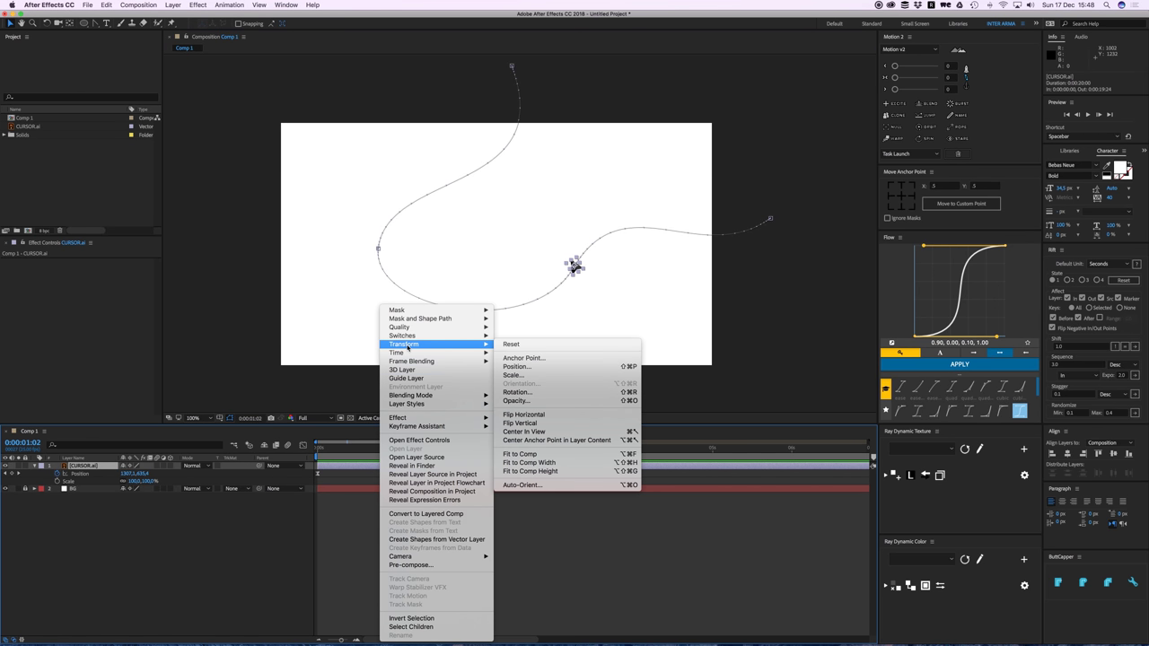
left_click(525, 486)
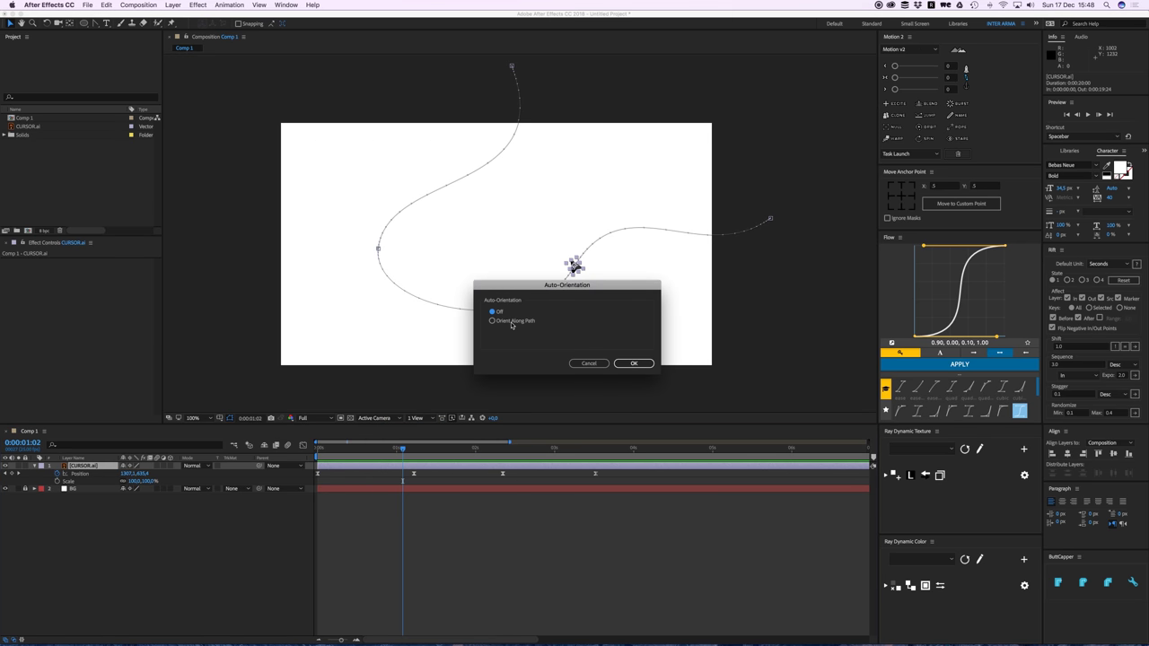
left_click(635, 365)
Step: Rotate the cursor to about 90° at 0:00:01:02 so its tip leads along the motion path, and preview the animation
scroll(653, 286, "up", 2)
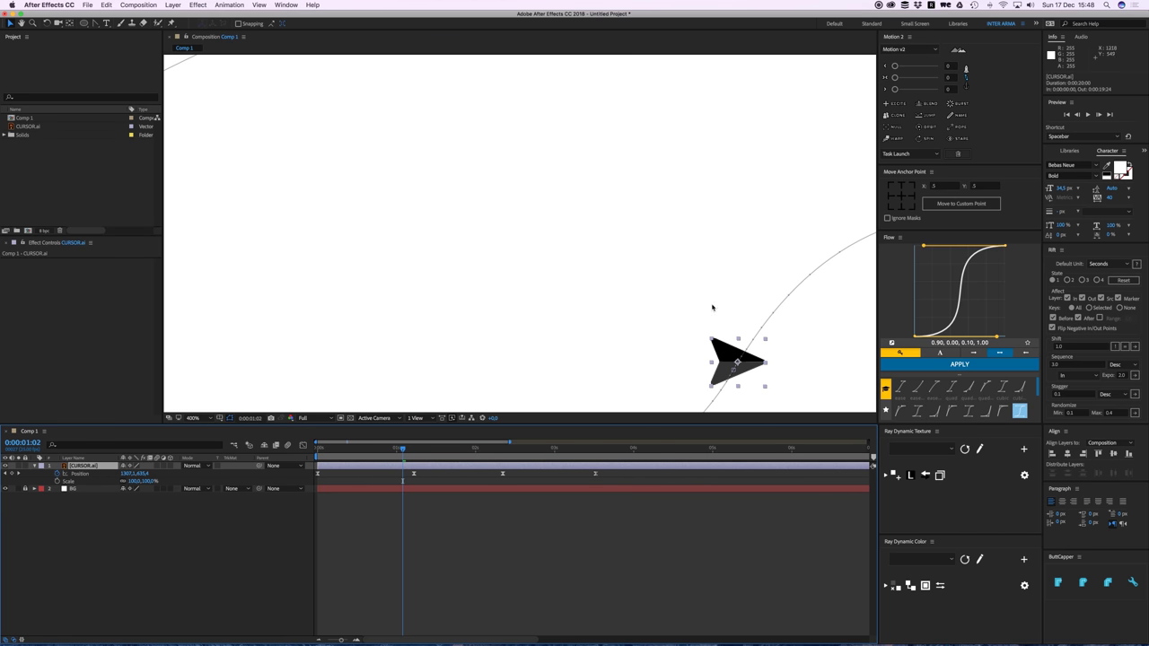
key("space")
left_click_drag(758, 336, 514, 263)
key("w")
scroll(510, 256, "down", 2)
key("v")
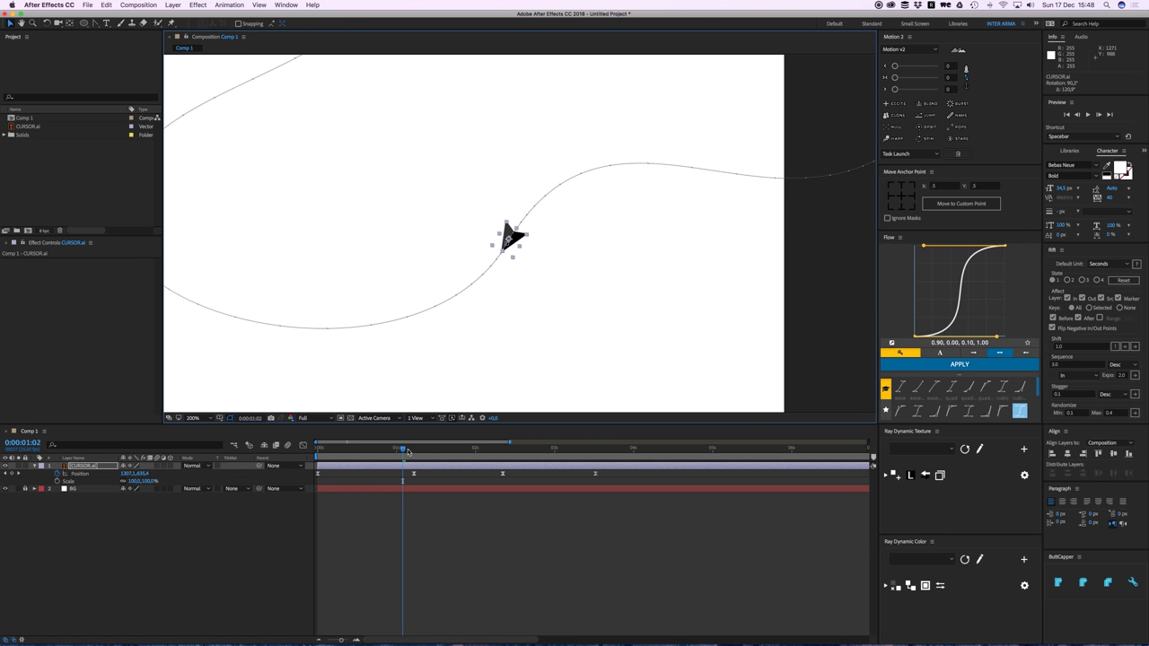
left_click_drag(407, 448, 358, 462)
left_click(449, 545)
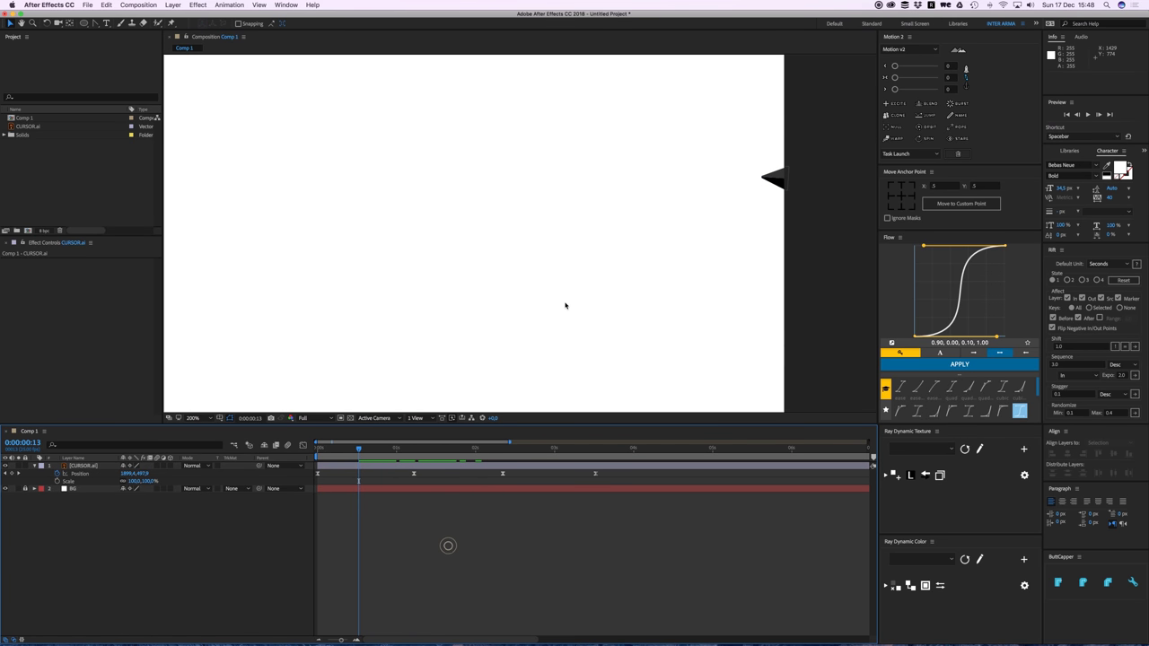
scroll(579, 304, "down", 1)
left_click_drag(584, 303, 625, 307)
key("space")
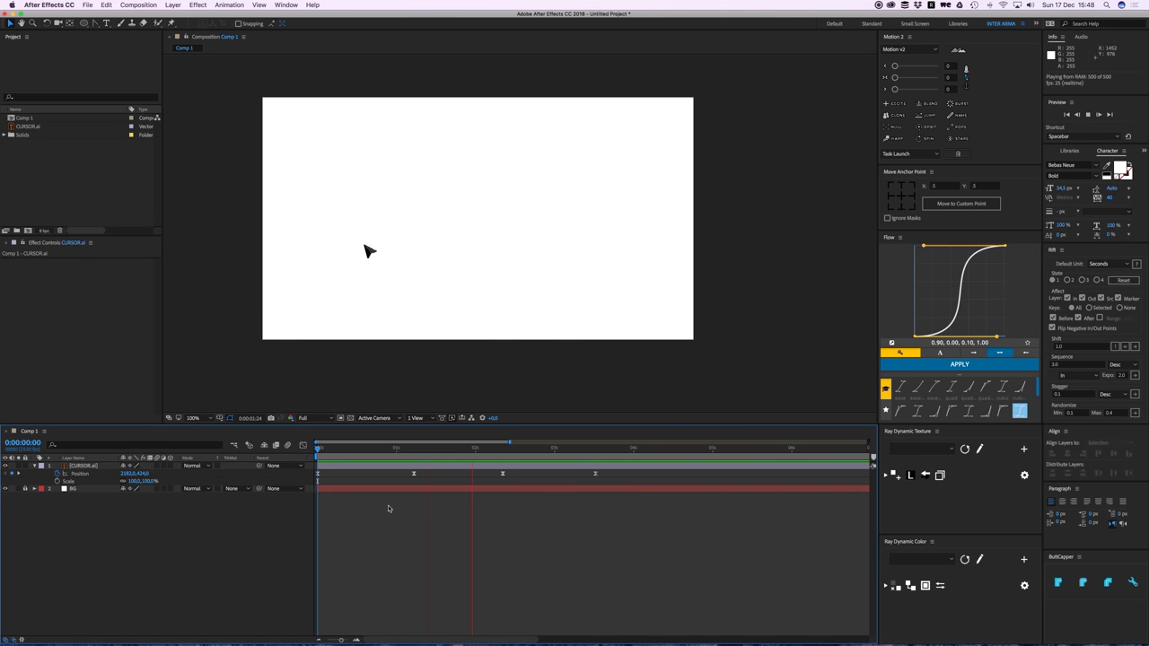
key("space")
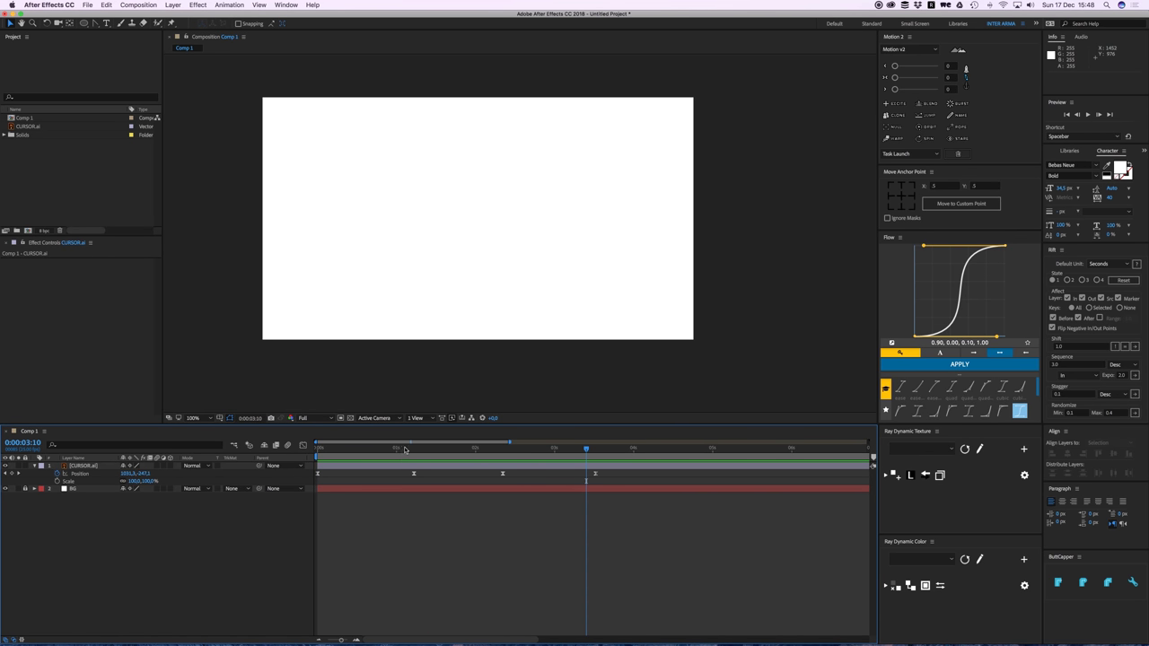
Step: Set 100% Scale keyframes on the cursor layer at 0:00:00:23 and 0:00:01:02
left_click_drag(405, 449, 403, 453)
left_click(413, 467)
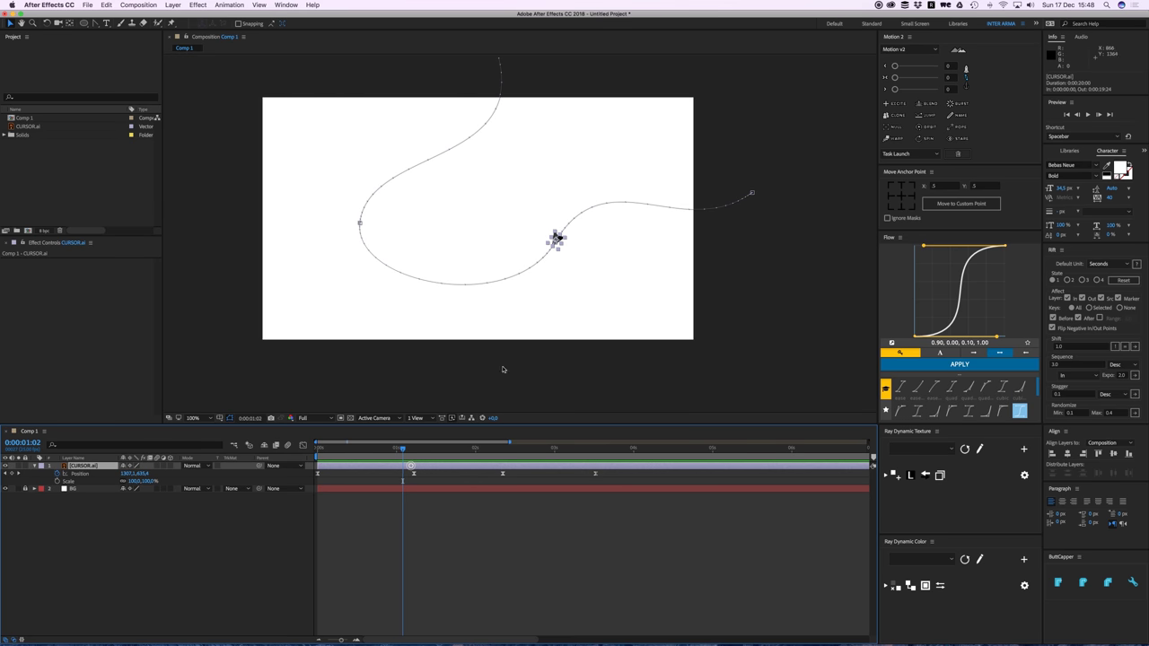
key("period")
key("u")
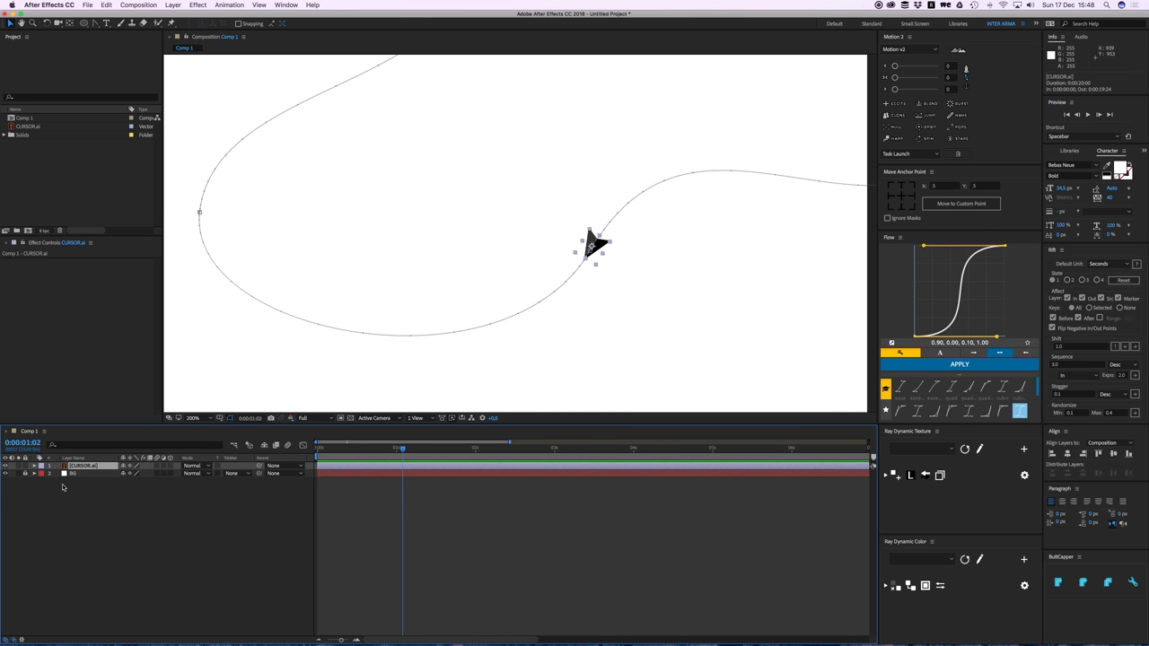
key("s")
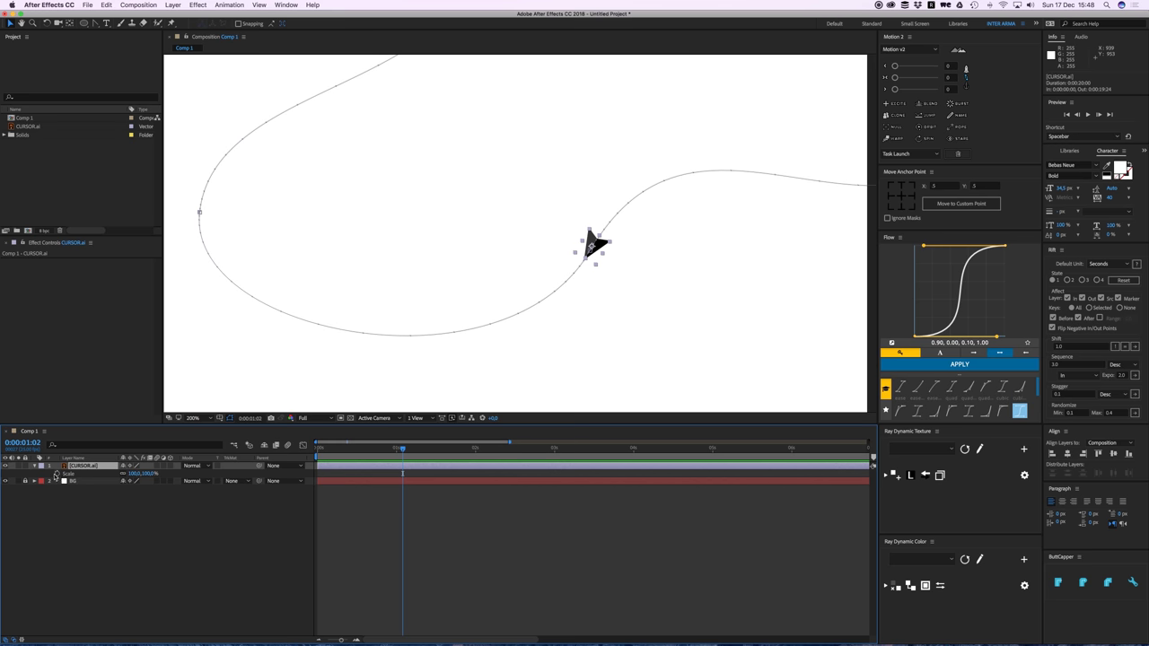
left_click(57, 474)
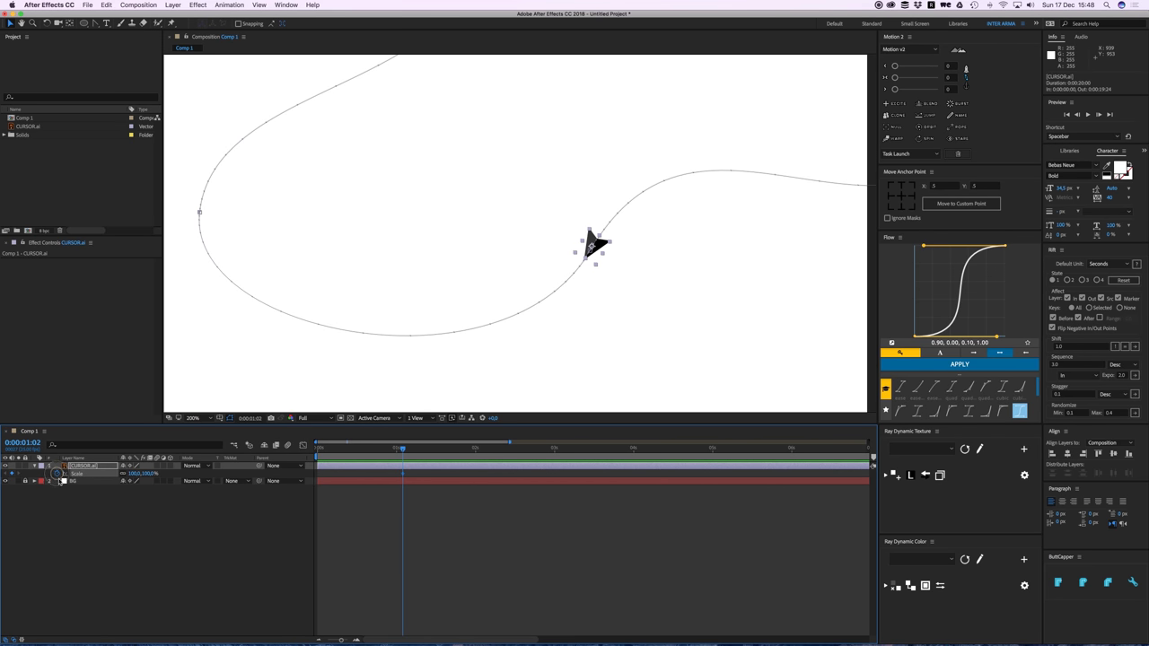
left_click(404, 473)
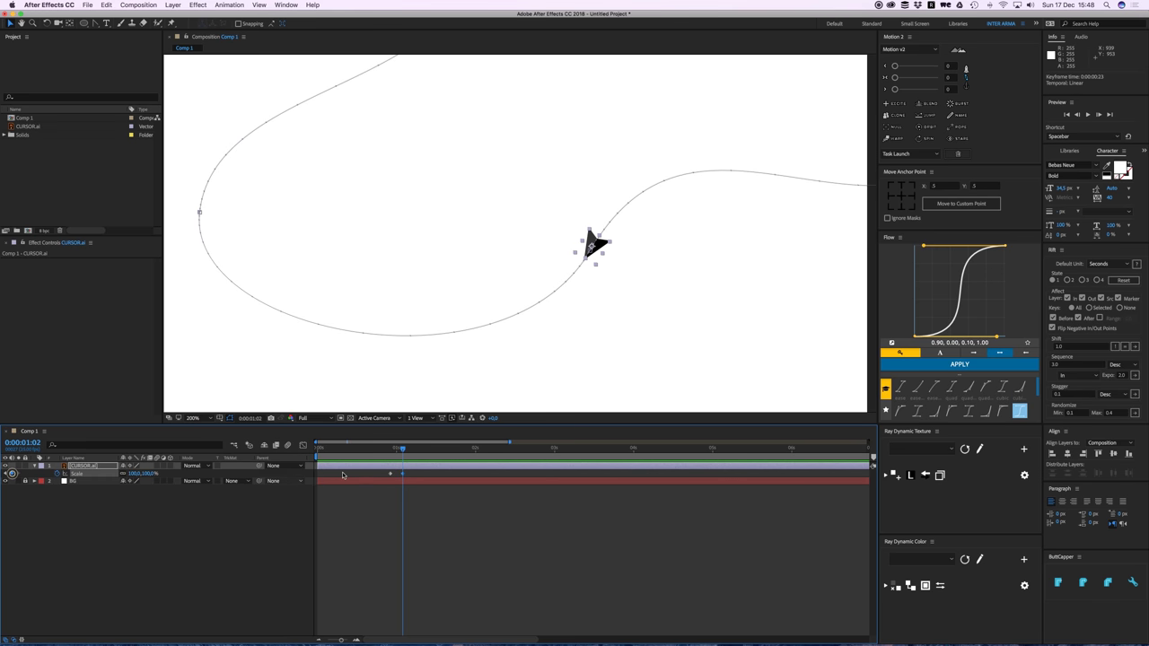
Step: Add a 90% Scale keyframe at 0:00:01:00 between the two existing ones, and show the Position keyframes alongside
left_click(356, 640)
left_click_drag(398, 448, 393, 452)
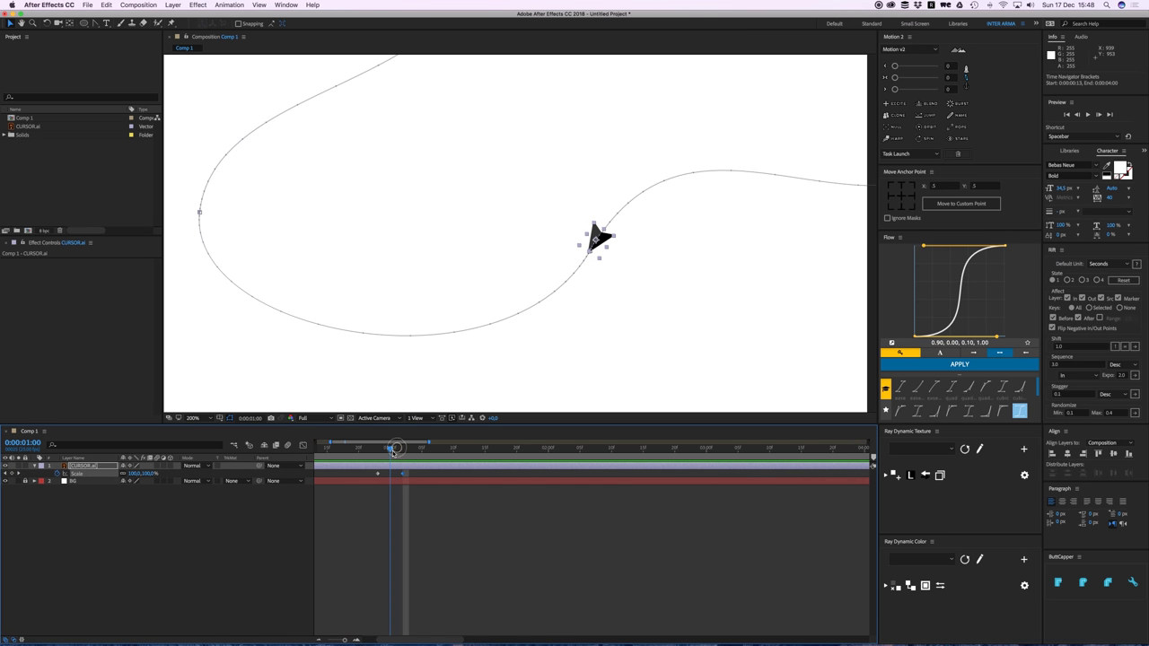
left_click(150, 474)
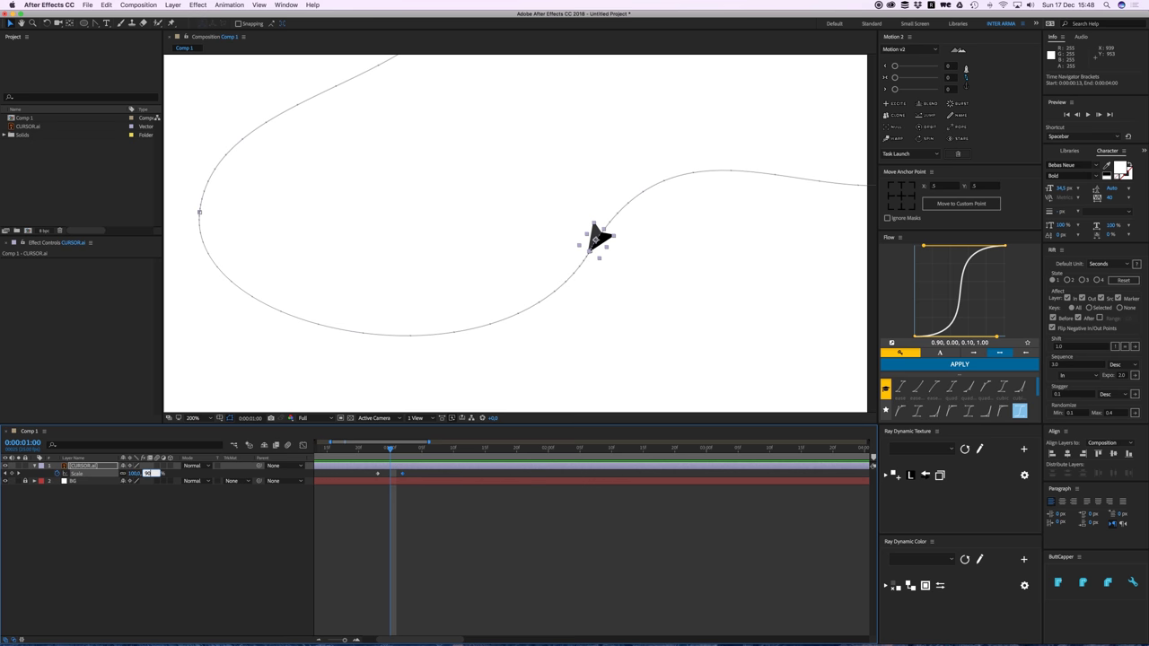
type("90")
key("Return")
key("shift+p")
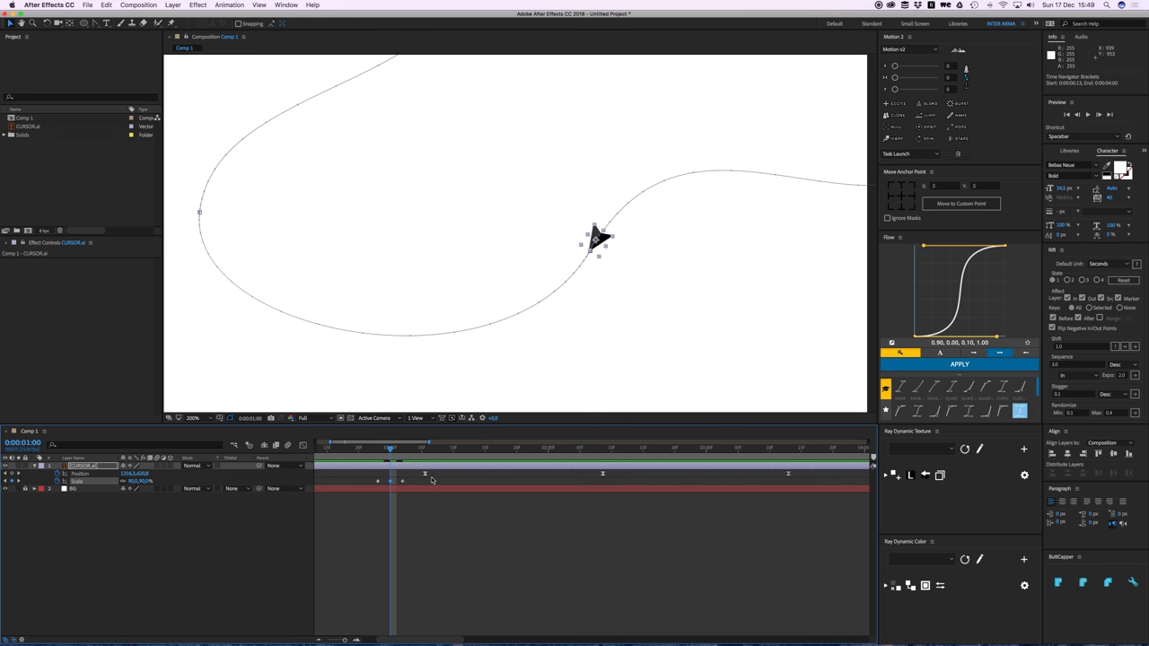
Step: Shift the three Scale keyframes two frames later so the last falls at 0:00:01:04, and preview the scale dip
mouse_move(395, 449)
left_mouse_down()
mouse_move(417, 449)
mouse_move(372, 486)
mouse_move(415, 482)
mouse_move(401, 443)
left_mouse_up()
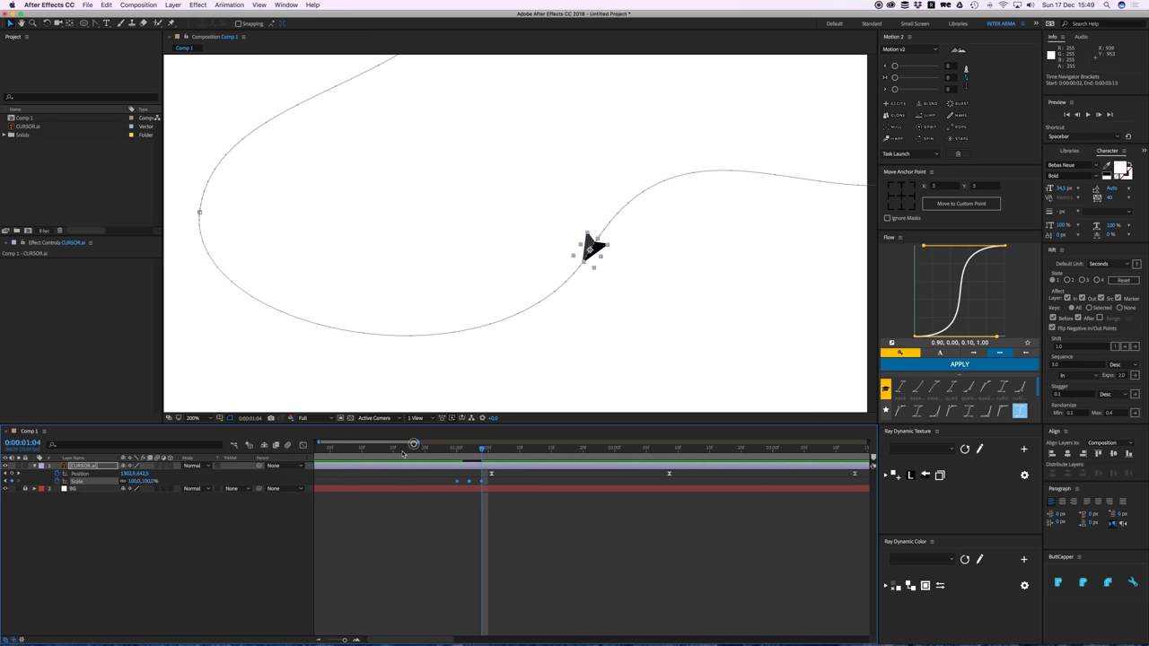
left_click(398, 451)
key("semicolon")
key("space")
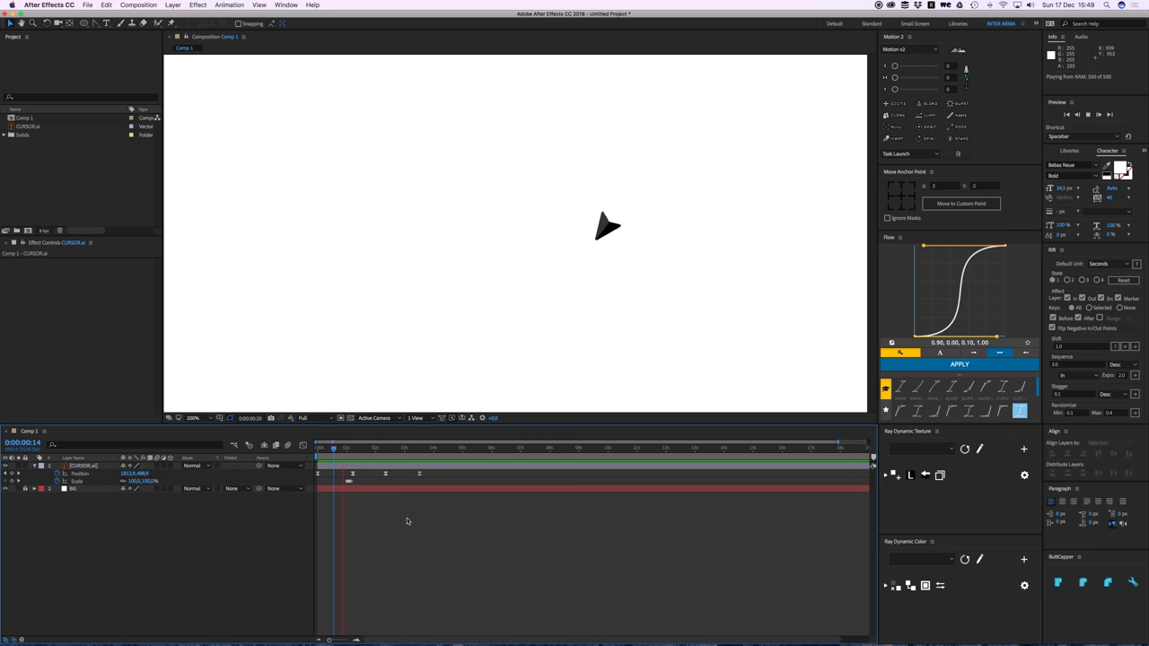
key("space")
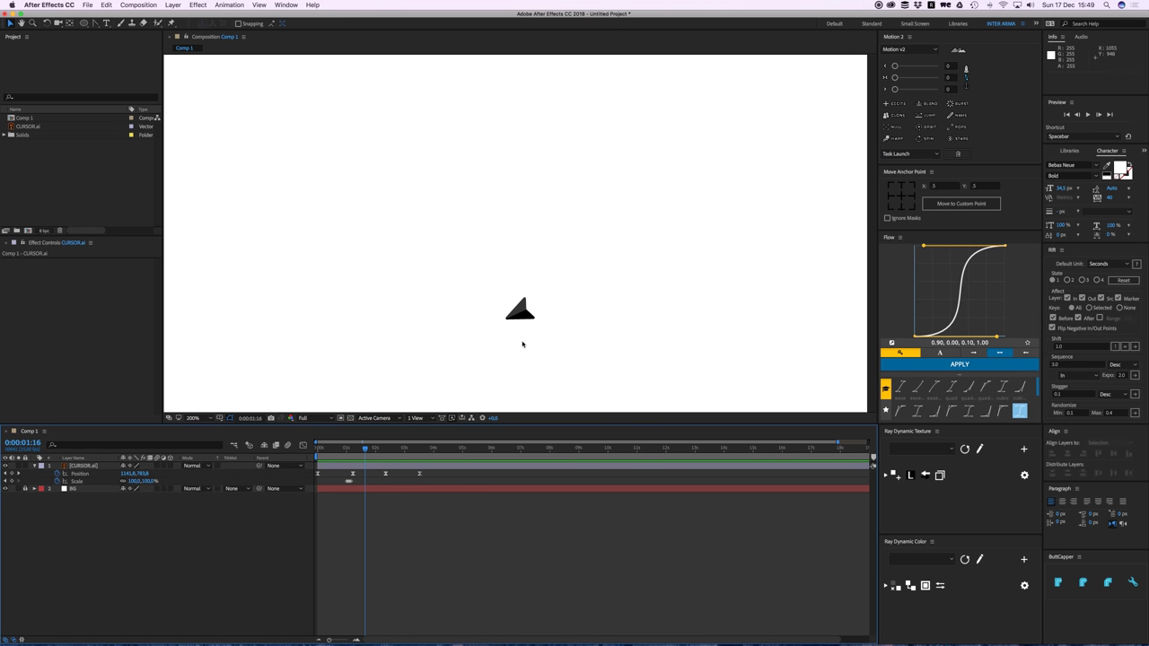
key("comma")
key("space")
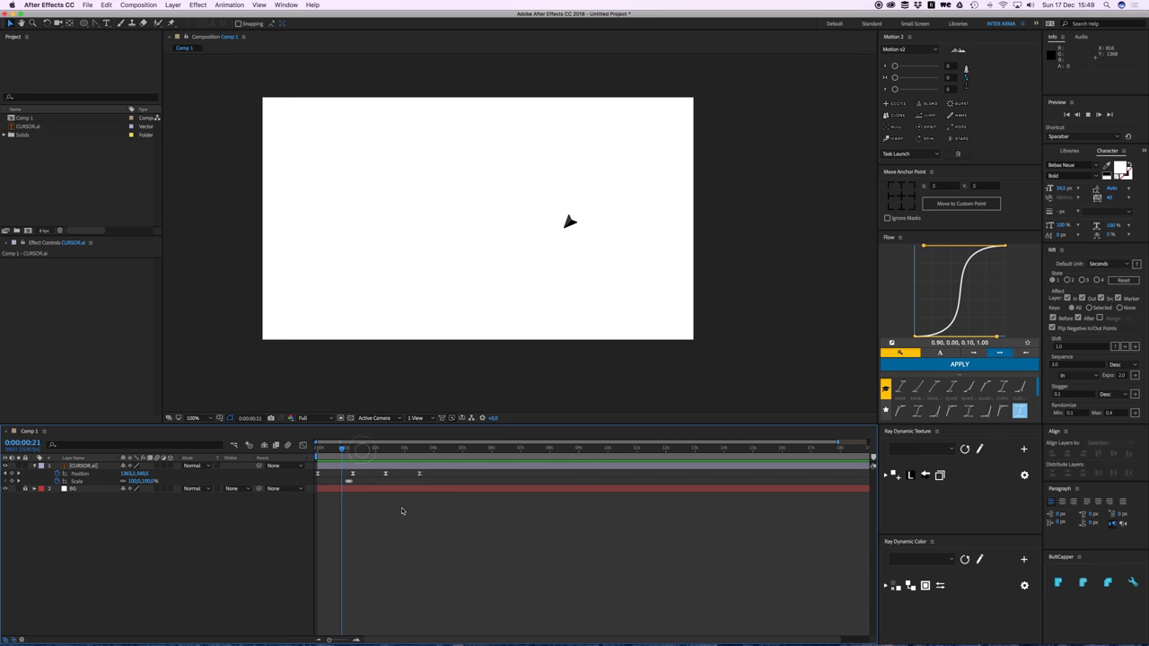
Step: Spread the Scale keyframes to three frames apart with the last at 0:00:01:05, and preview the slower dip
left_click(358, 640)
left_click_drag(359, 509, 383, 476)
left_click(354, 639)
left_click_drag(392, 518, 414, 483)
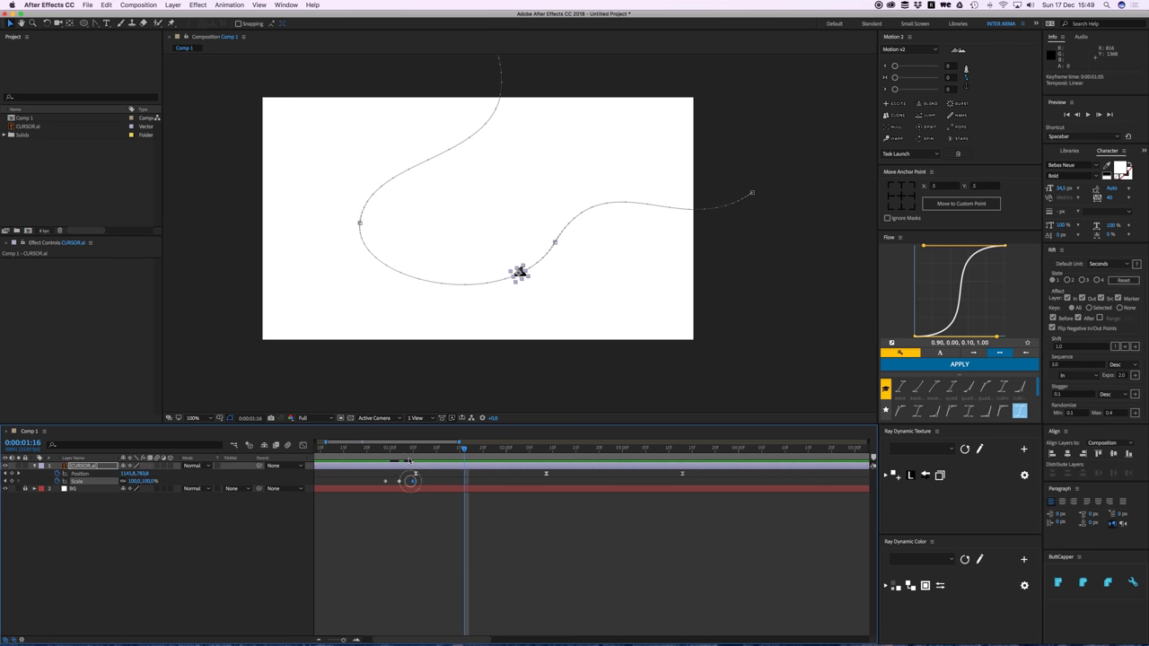
key("space")
left_click(415, 525)
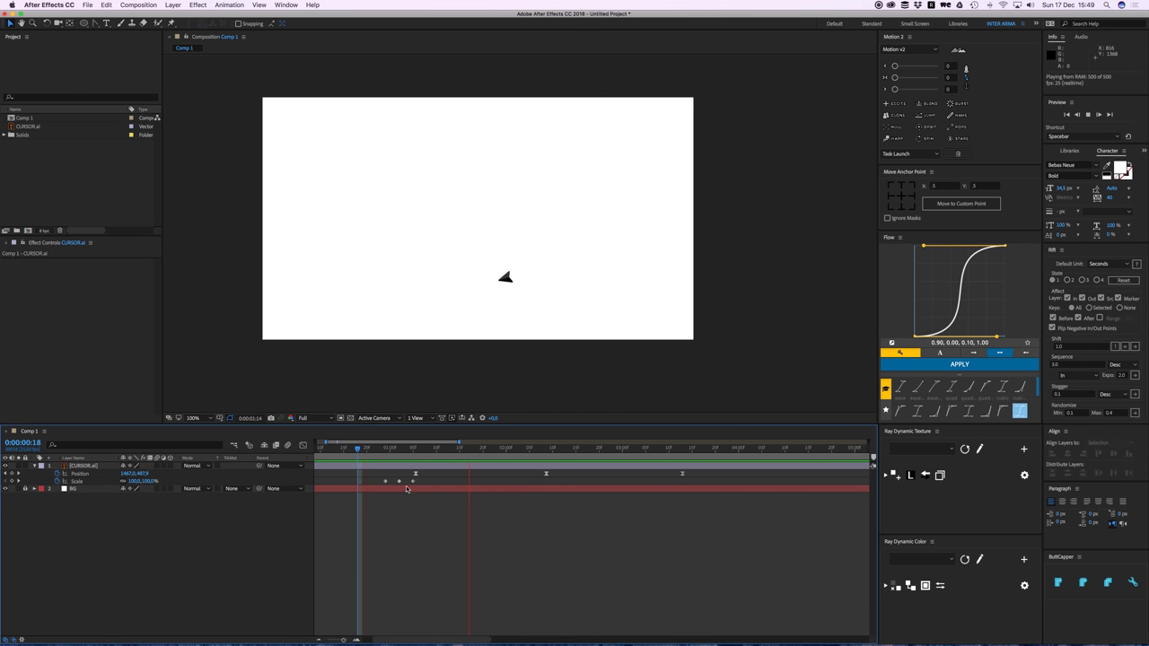
key("space")
Step: Move the three Scale keyframes two frames later so they straddle the second Position keyframe, and play back the result
left_click_drag(431, 483, 377, 464)
key("space")
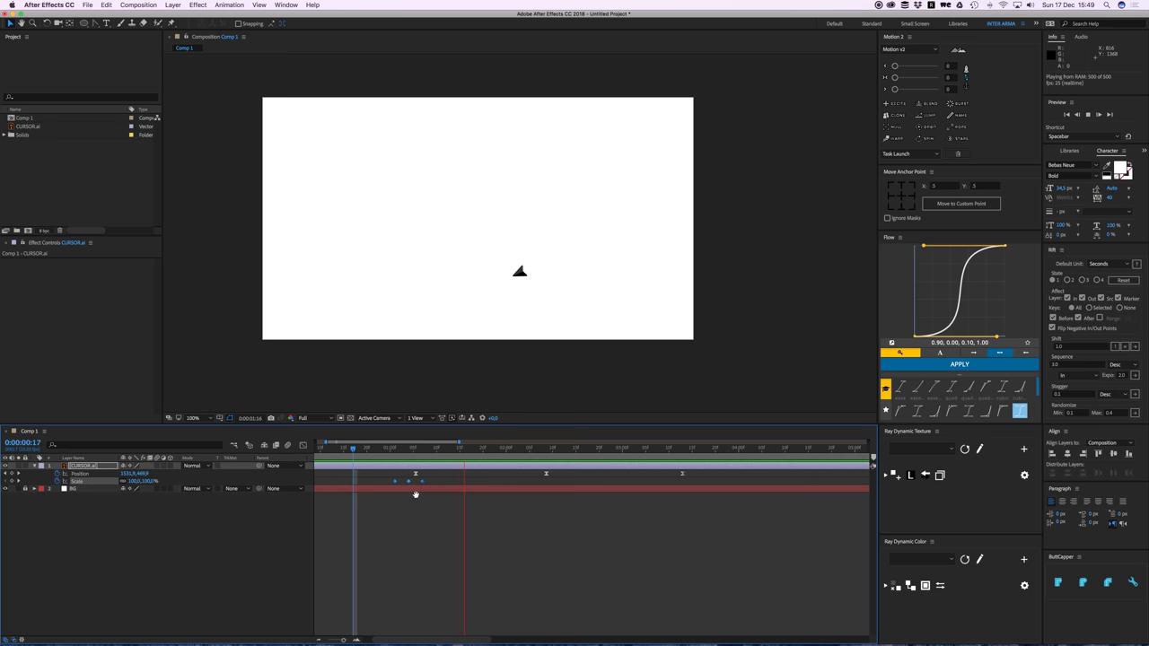
key("space")
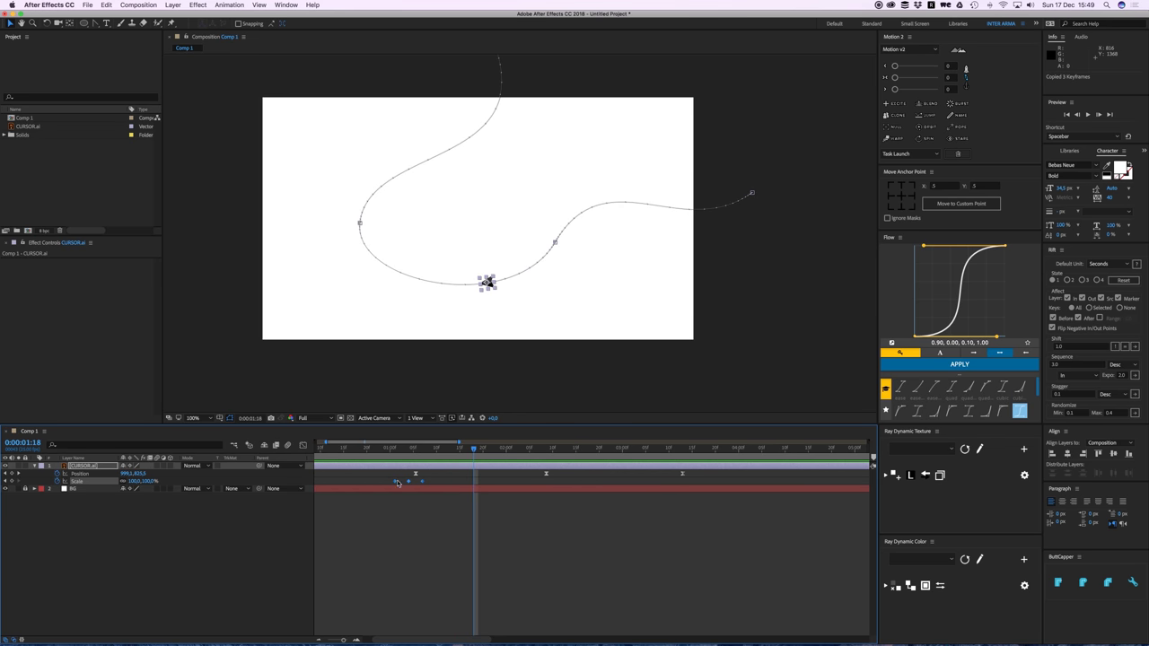
Step: Paste a copy of the three Scale keyframes at 0:00:02:04, around the third Position keyframe, and preview both dips
left_click(526, 448)
key("super+v")
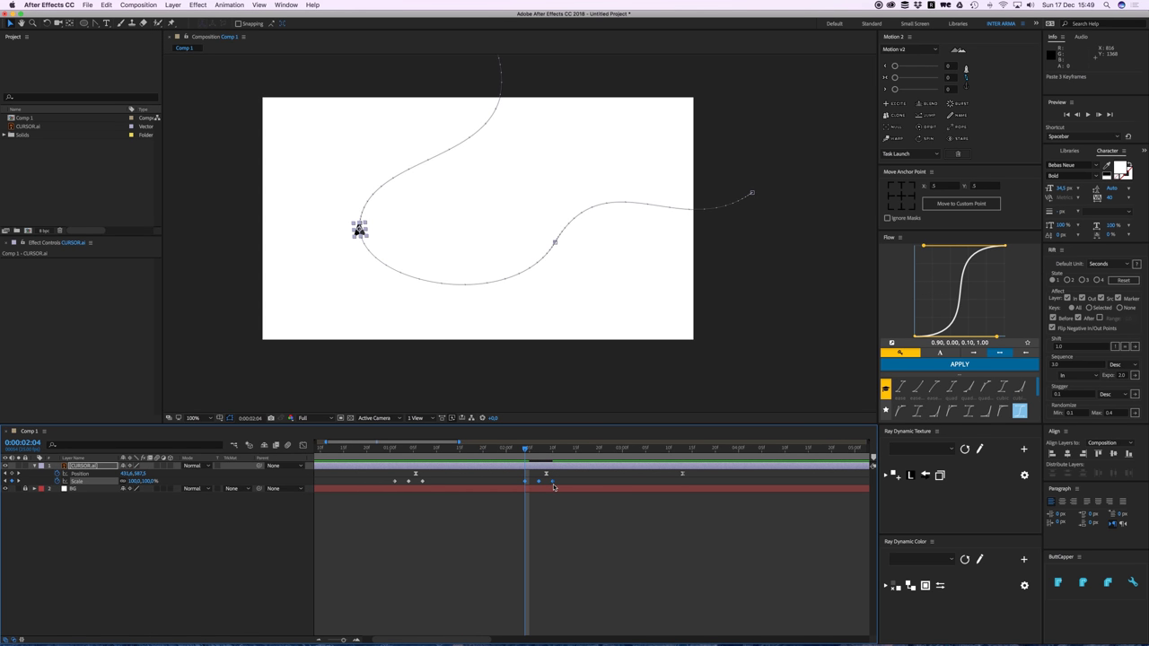
left_click_drag(524, 450, 508, 450)
key("space")
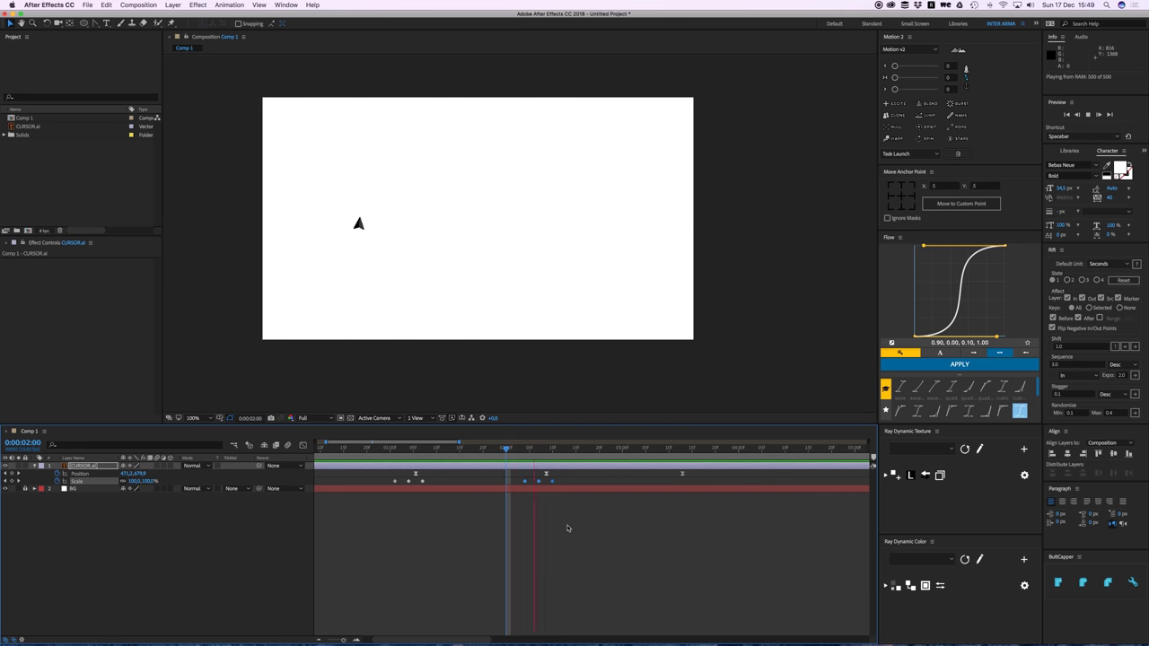
key("space")
left_click(472, 541)
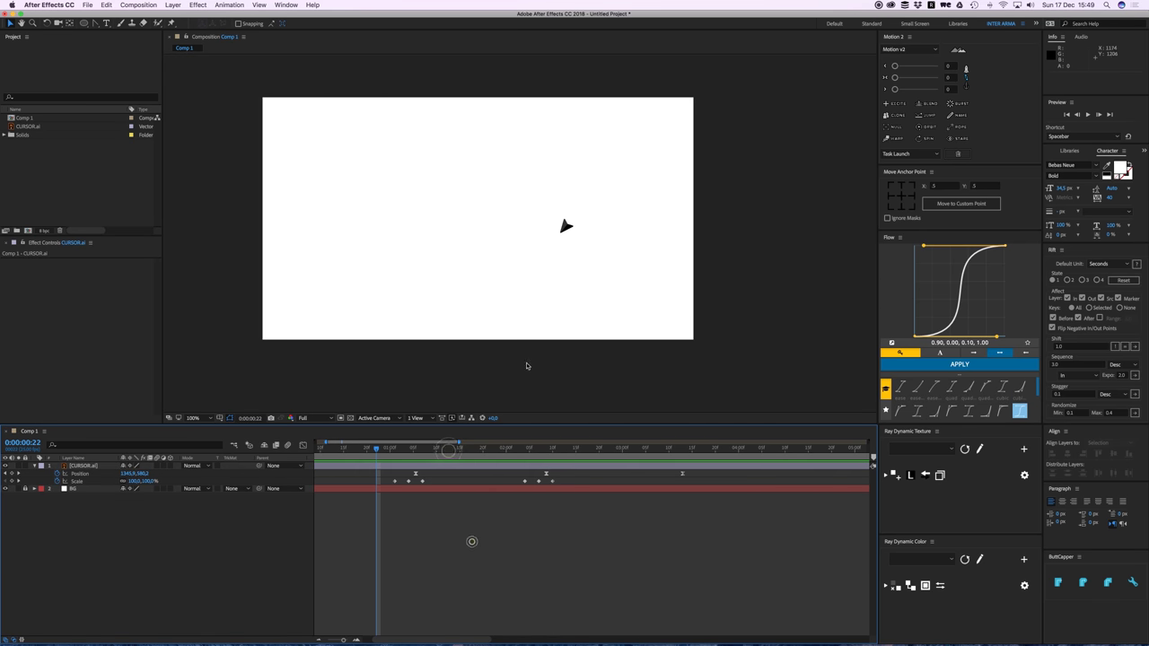
Step: Draw a small circle with a pink stroke centred on the cursor's tip at 0:00:01:06 using the Ellipse tool
left_click_drag(406, 448, 418, 451)
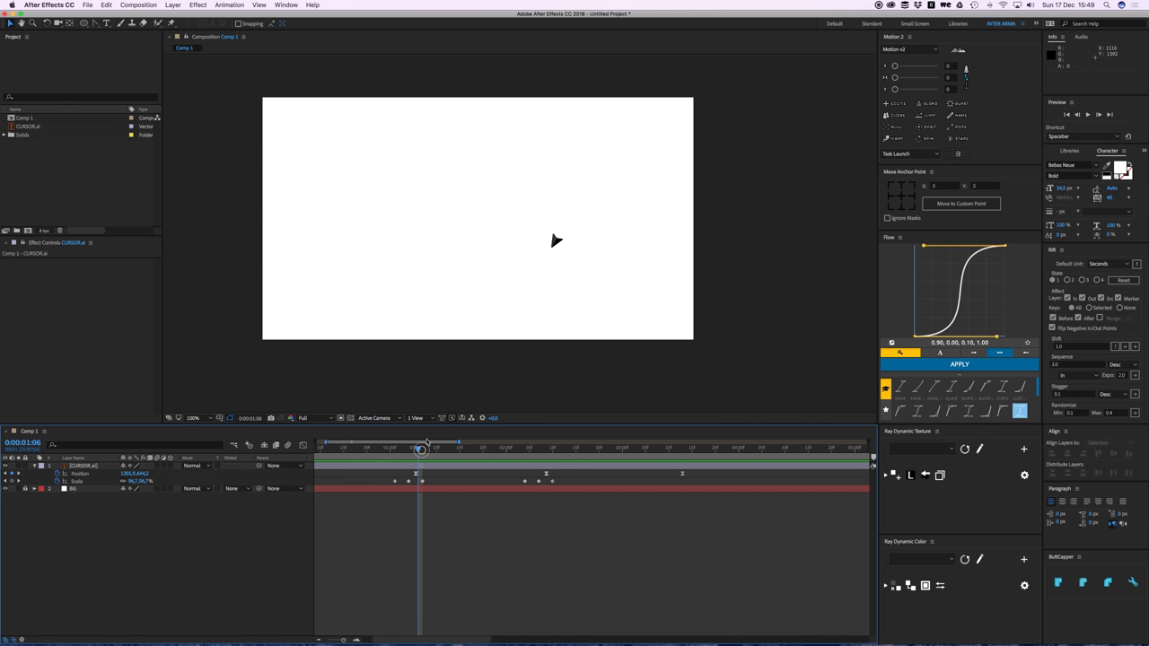
scroll(605, 281, "up", 1)
left_click_drag(605, 281, 588, 282)
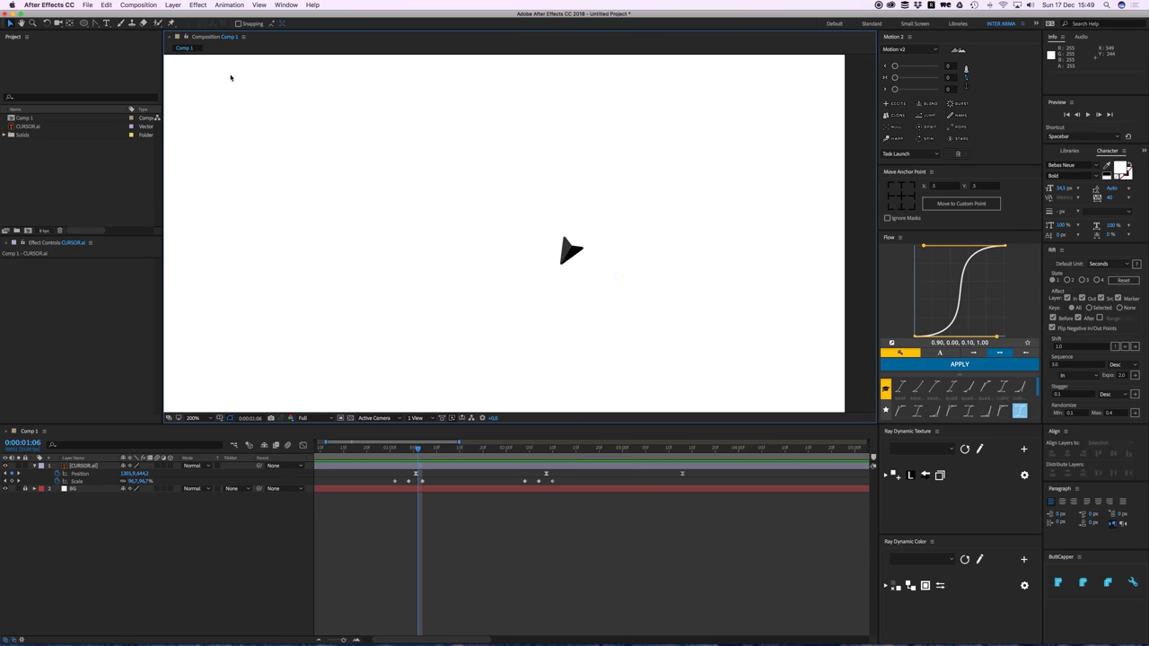
left_click(85, 22)
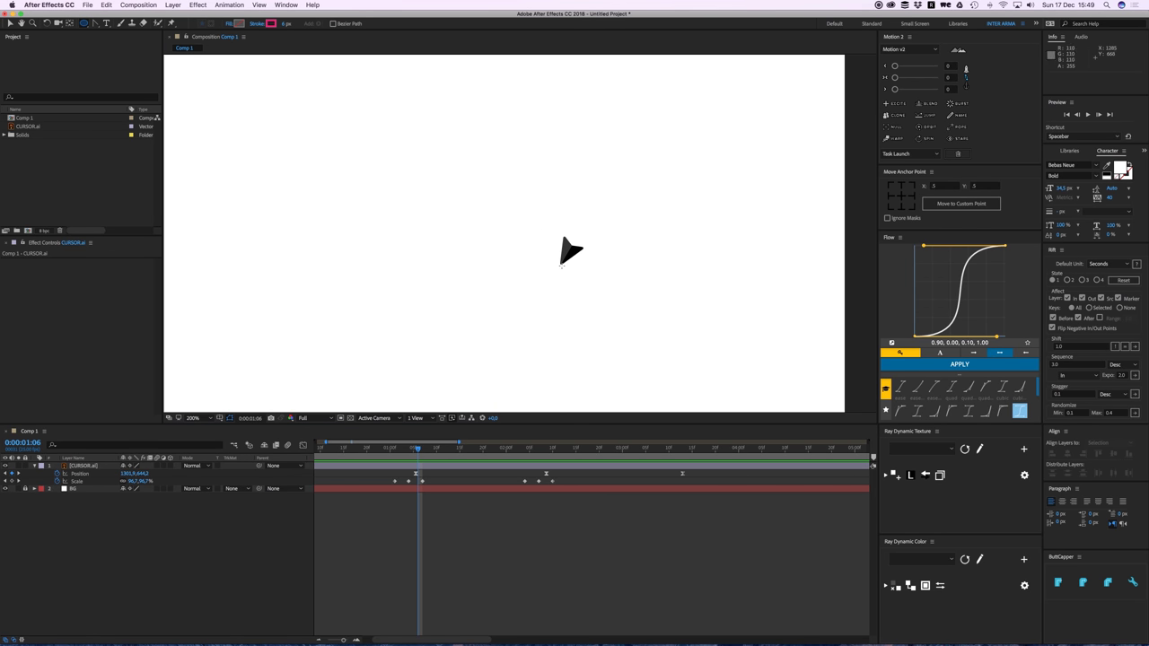
mouse_move(560, 262)
left_mouse_down()
mouse_move(598, 303)
mouse_move(565, 269)
mouse_move(578, 281)
left_mouse_up()
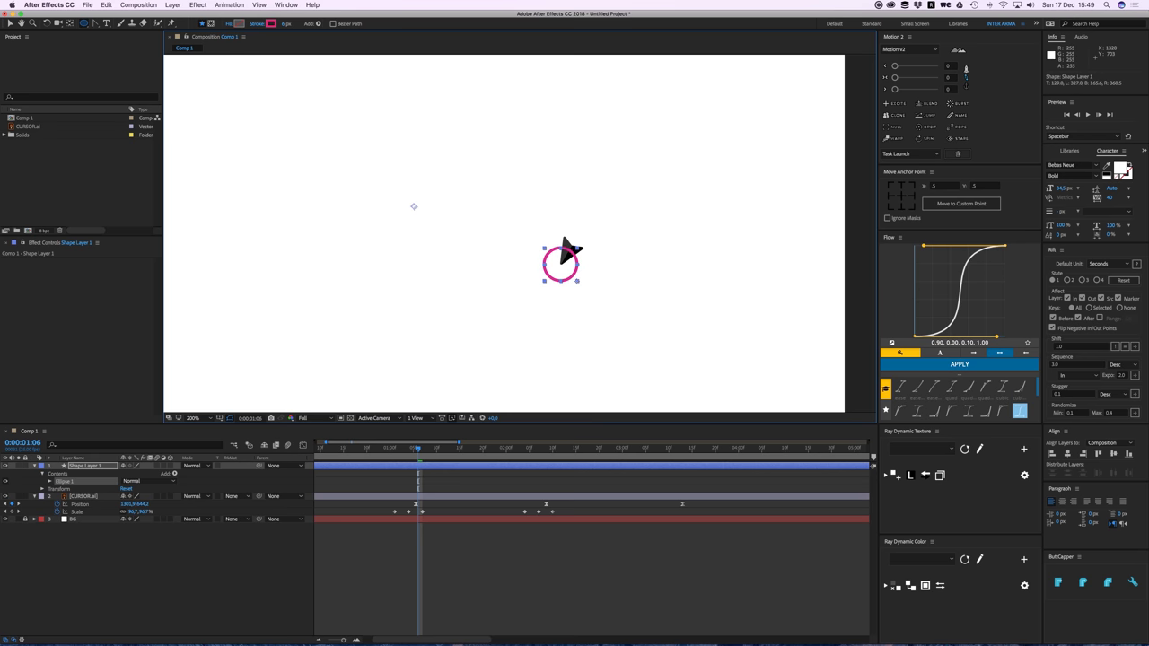
Step: Move the circle layer's anchor point to the circle's centre using the Pan Behind tool
left_click(70, 23)
left_click(549, 295)
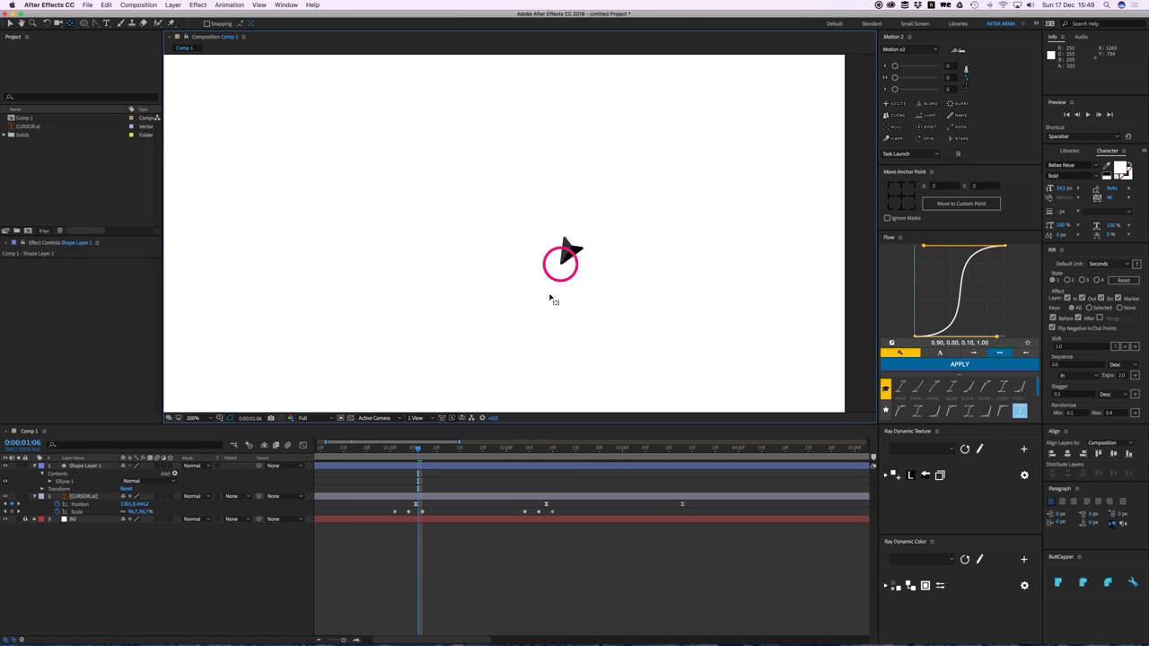
left_click(565, 282)
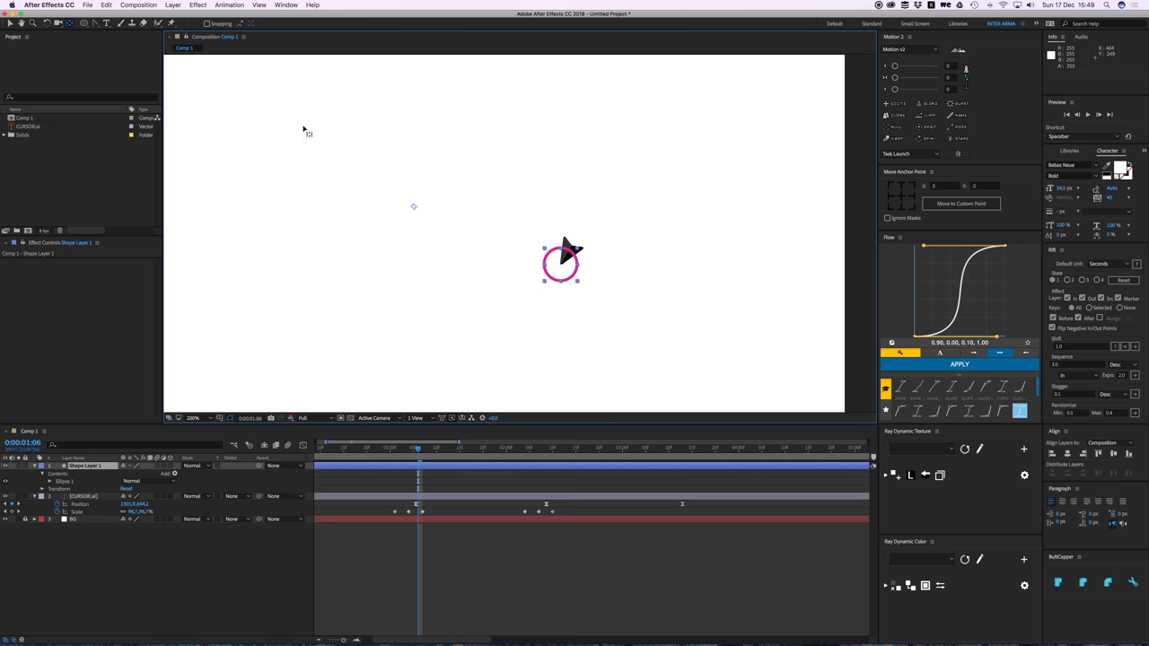
left_click_drag(416, 211, 474, 236)
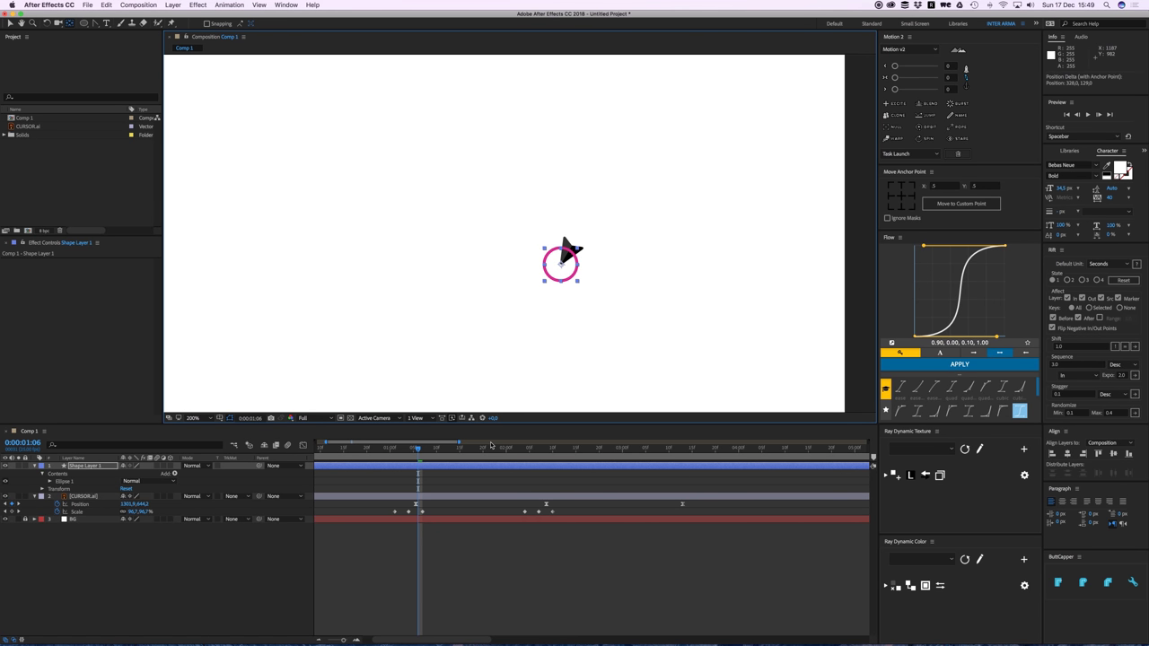
Step: Animate the circle's Scale from 0% at 0:00:01:06 to 100% at 0:00:01:17, and preview the growth
left_click(90, 468)
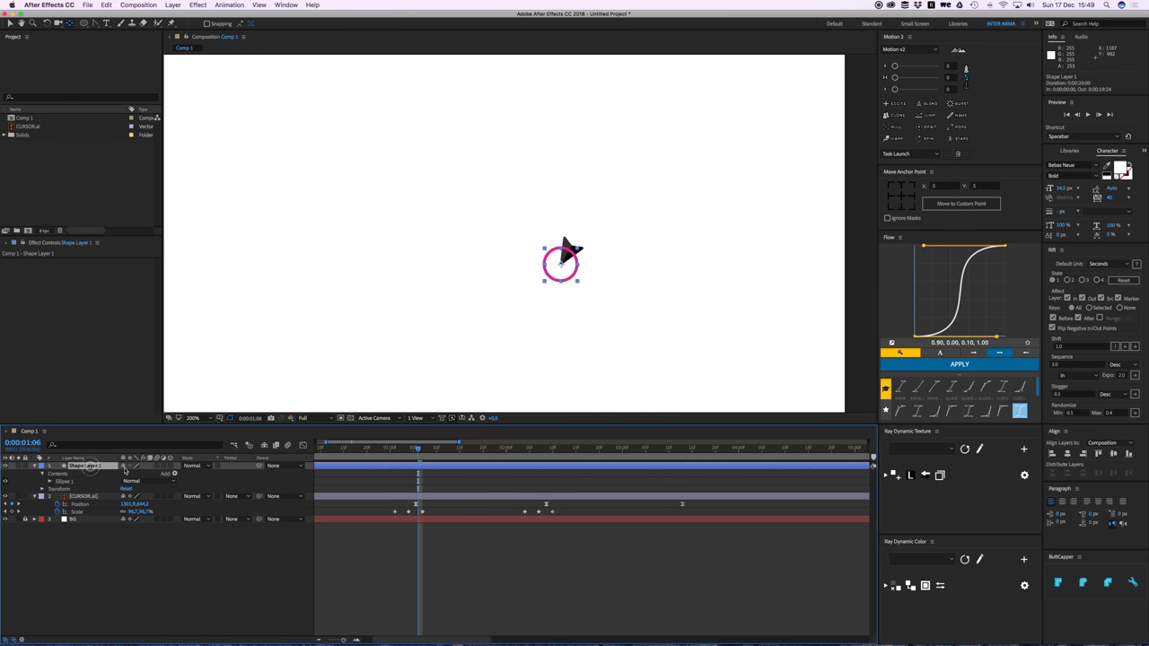
key("s")
left_click(58, 474)
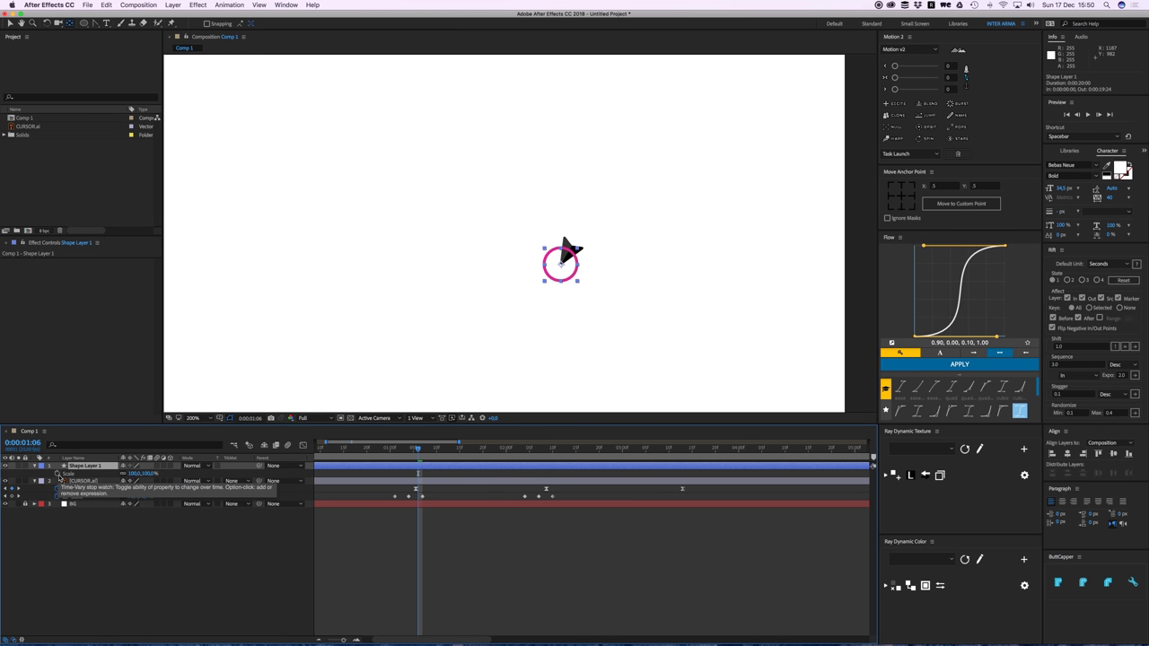
left_click_drag(419, 474, 456, 477)
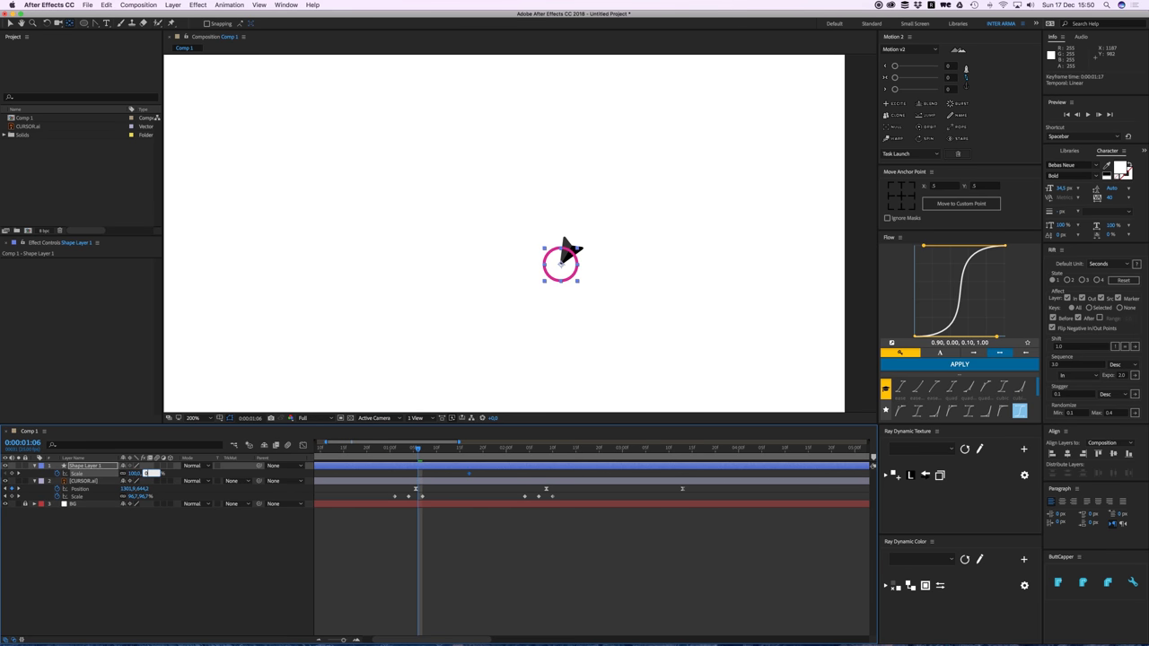
type("0")
key("Return")
scroll(399, 480, "left", 2)
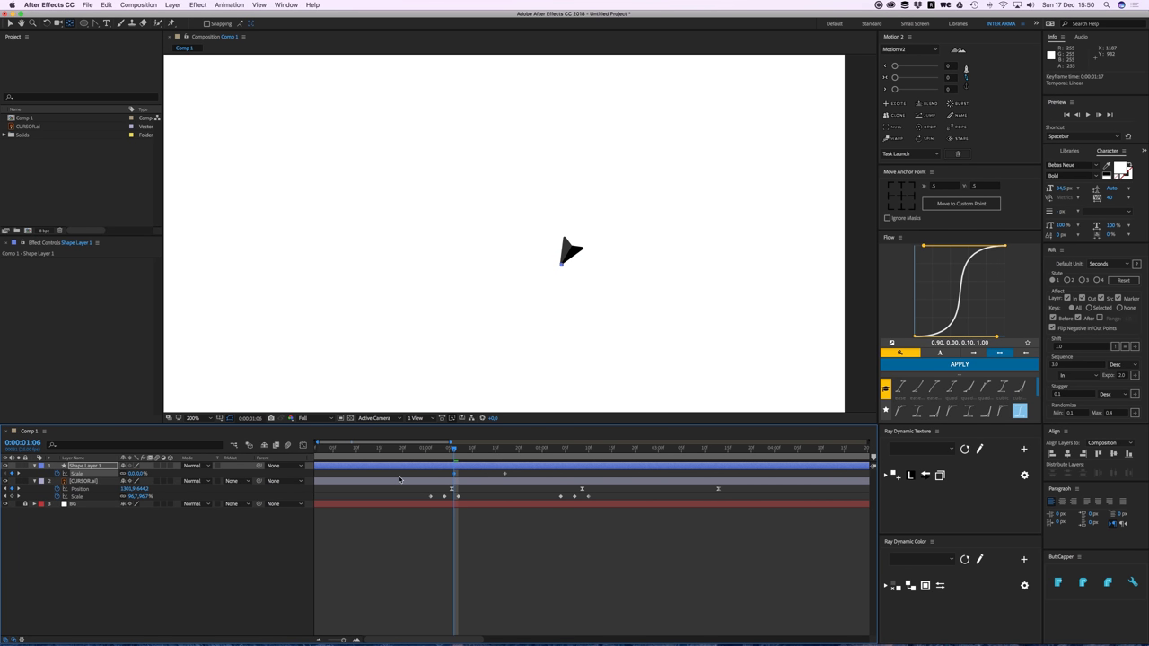
left_click(465, 477)
key("space")
key("space")
left_click_drag(470, 451, 458, 466)
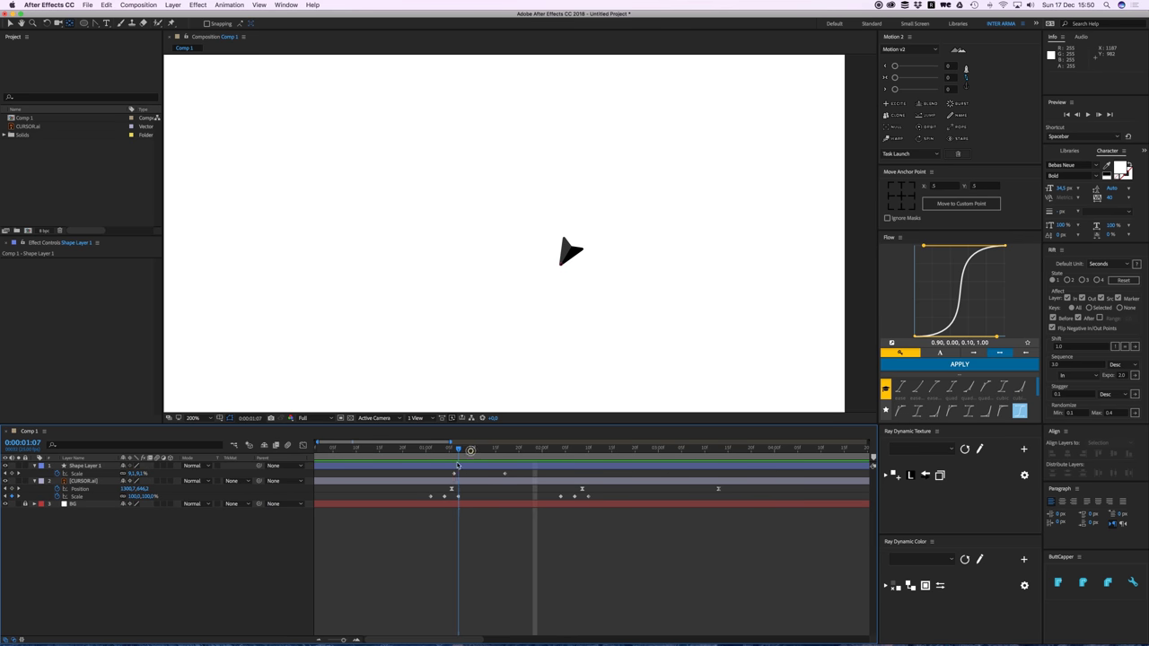
Step: Apply Easy Ease to both Scale keyframes of the circle layer
left_click(504, 473)
right_click(505, 474)
mouse_move(571, 579)
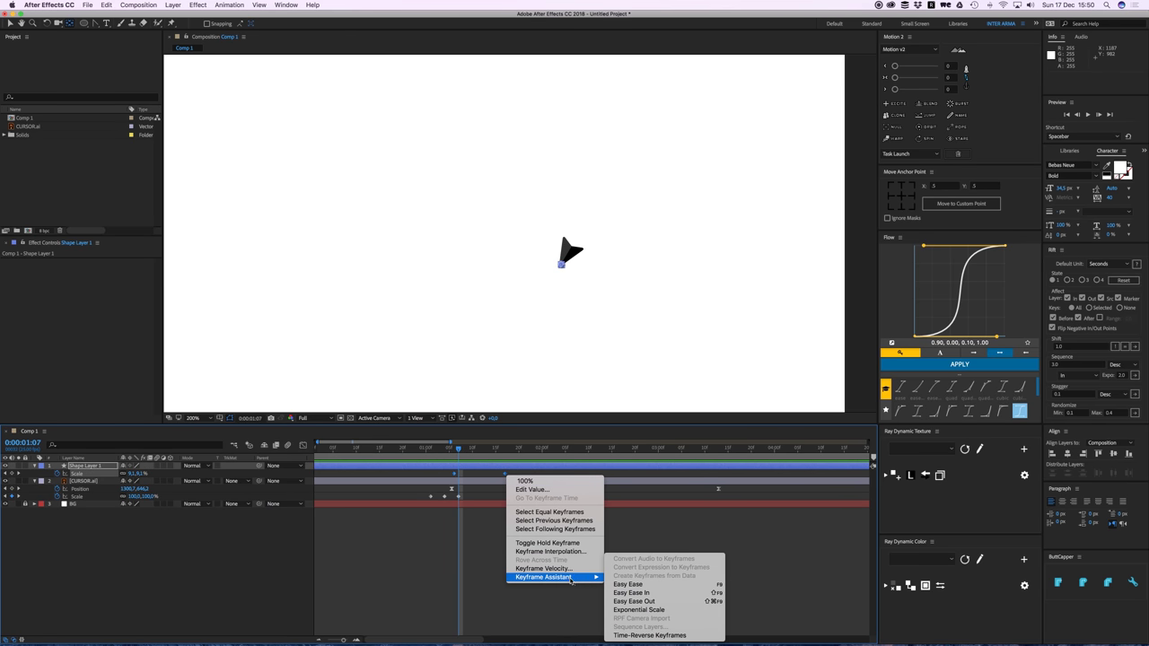
left_click(628, 585)
Step: Shape the circle's Scale speed curve into a steep central peak in the Graph Editor, shifting both keyframes slightly earlier
key("shift+F3")
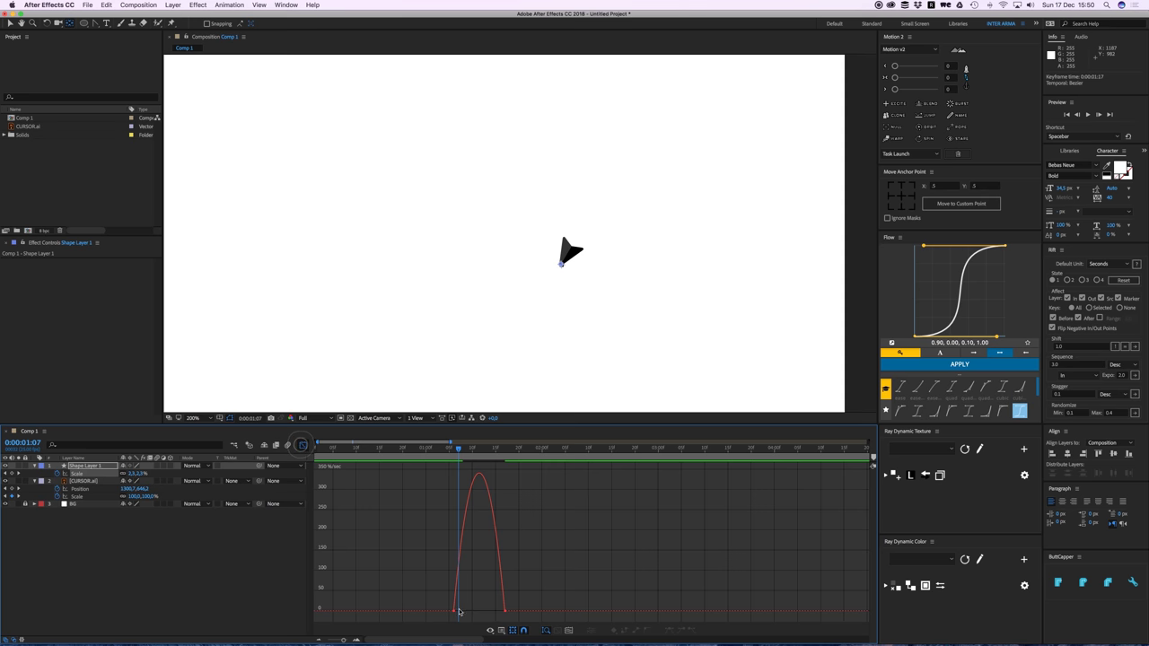
left_click(459, 610)
mouse_move(465, 610)
left_mouse_down()
mouse_move(497, 611)
mouse_move(463, 610)
left_mouse_up()
key("super+z")
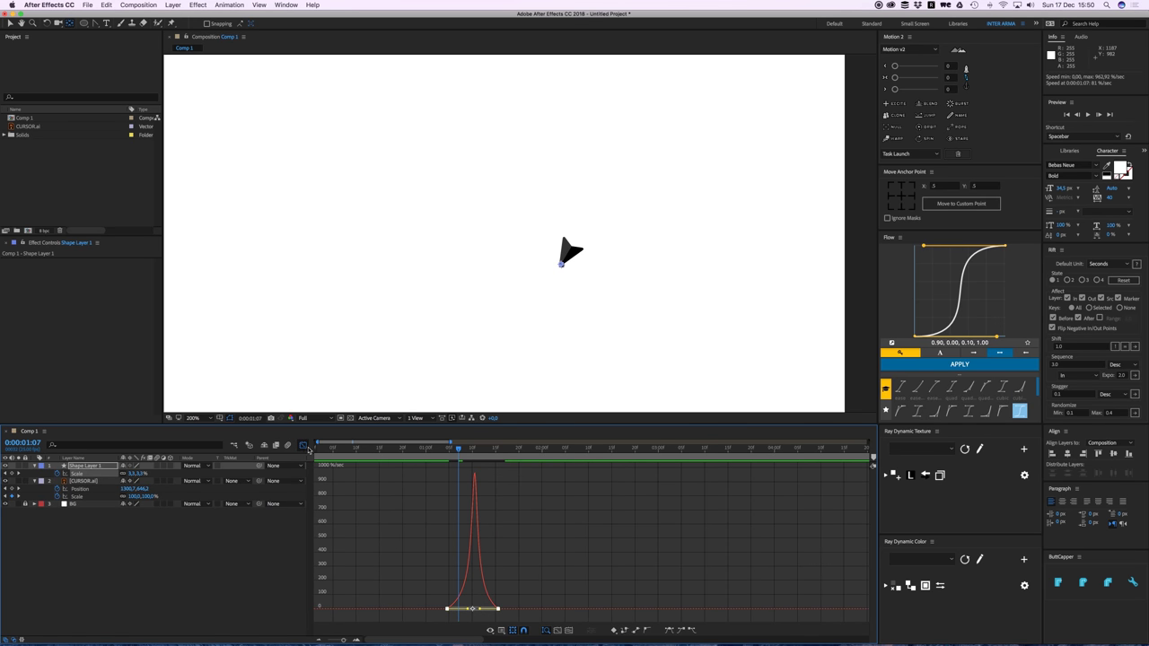
left_click(303, 447)
Step: Place the circle's last Scale keyframe at 0:00:01:17 and preview the eased growth
key("j")
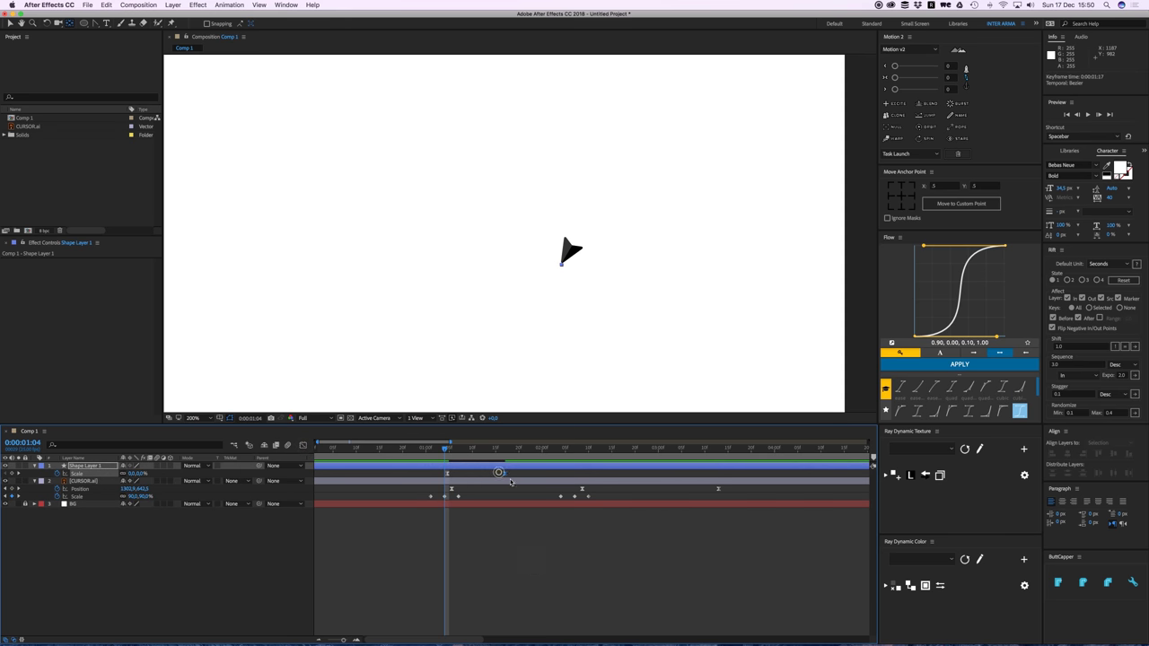
left_click(511, 522)
key("space")
key("space")
Step: Keyframe the circle layer's Opacity at 100% at 0:00:01:10 and 0% at 0:00:01:20
left_click(473, 452)
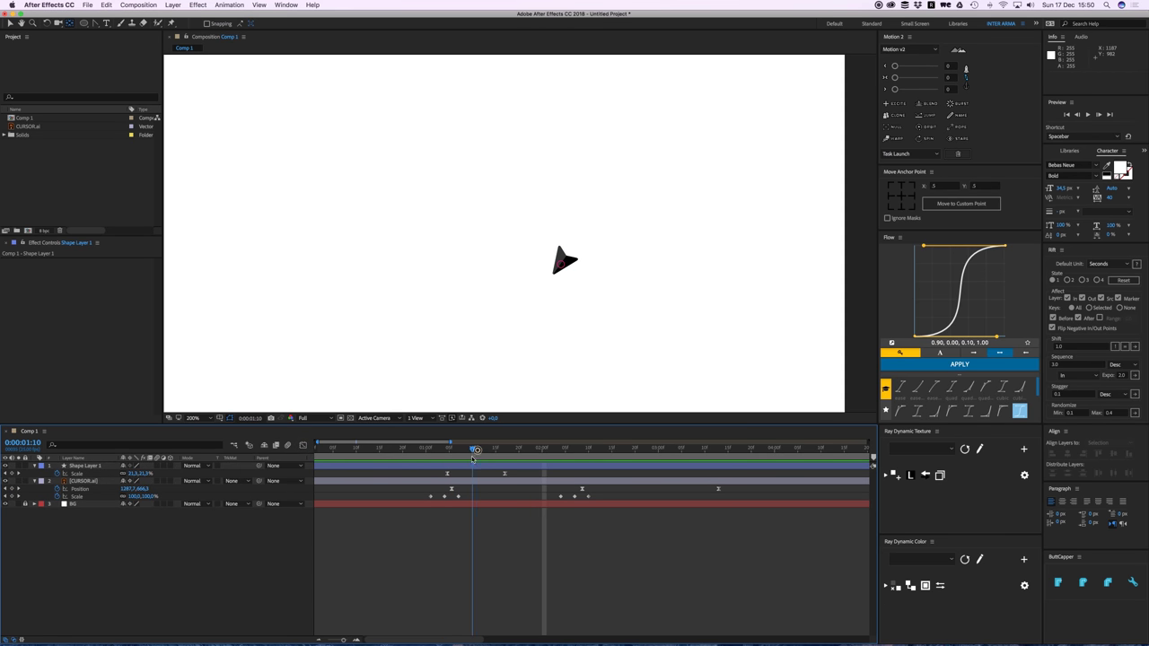
left_click(476, 465)
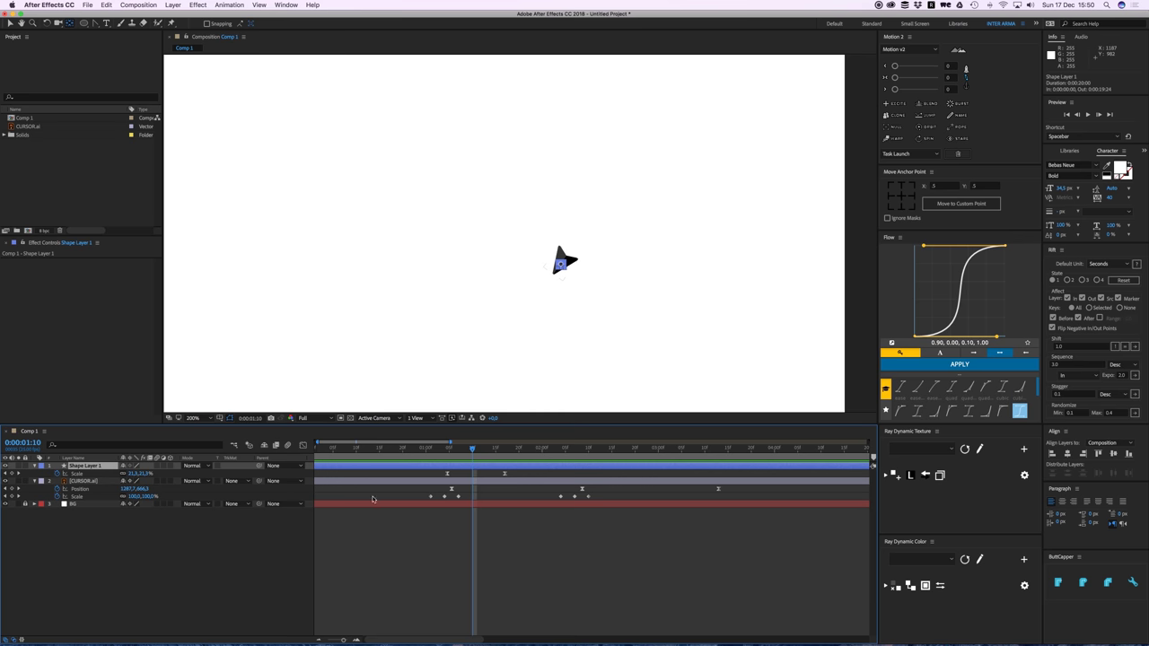
key("shift+t")
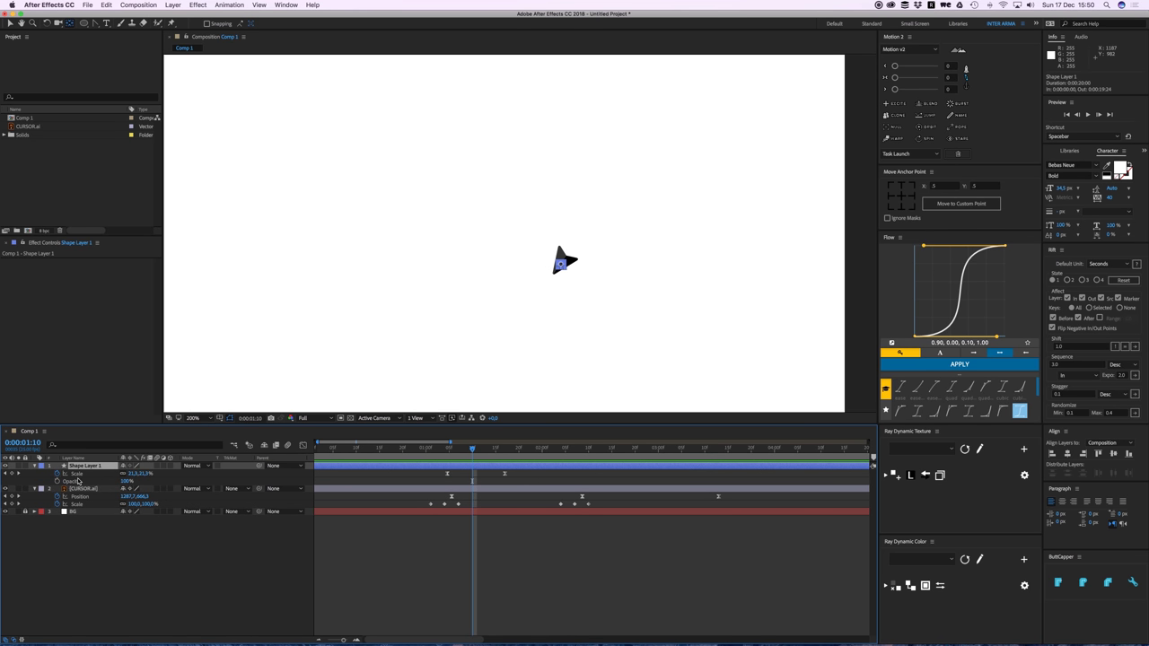
left_click(58, 482)
key("shift+Page_Down")
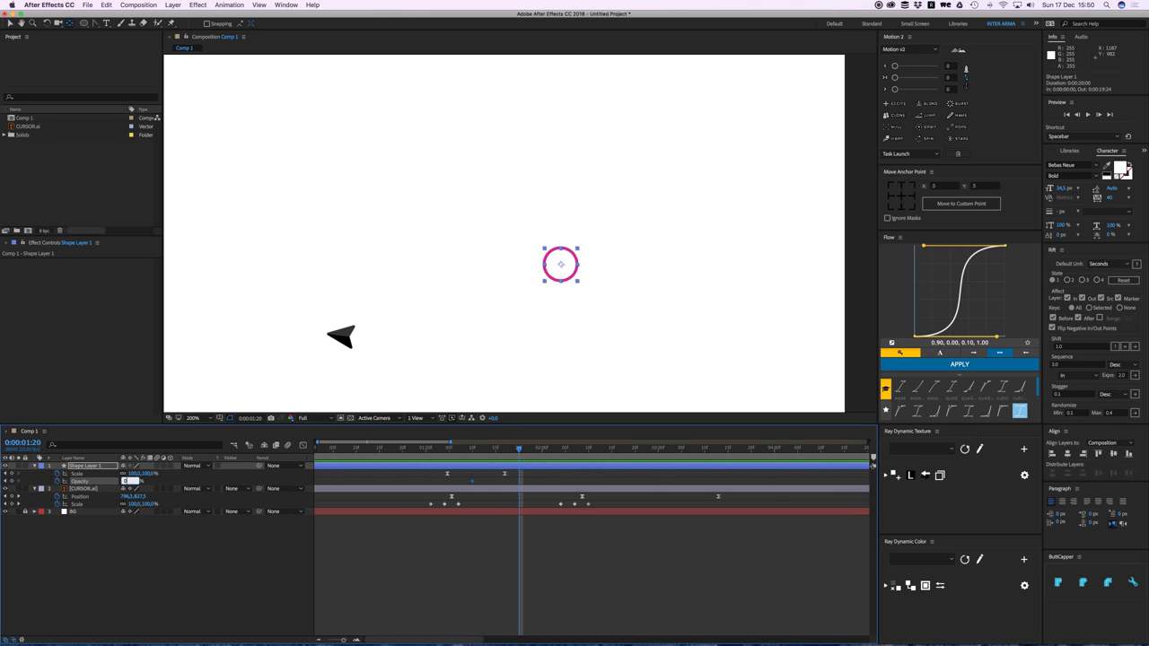
type("0")
key("Return")
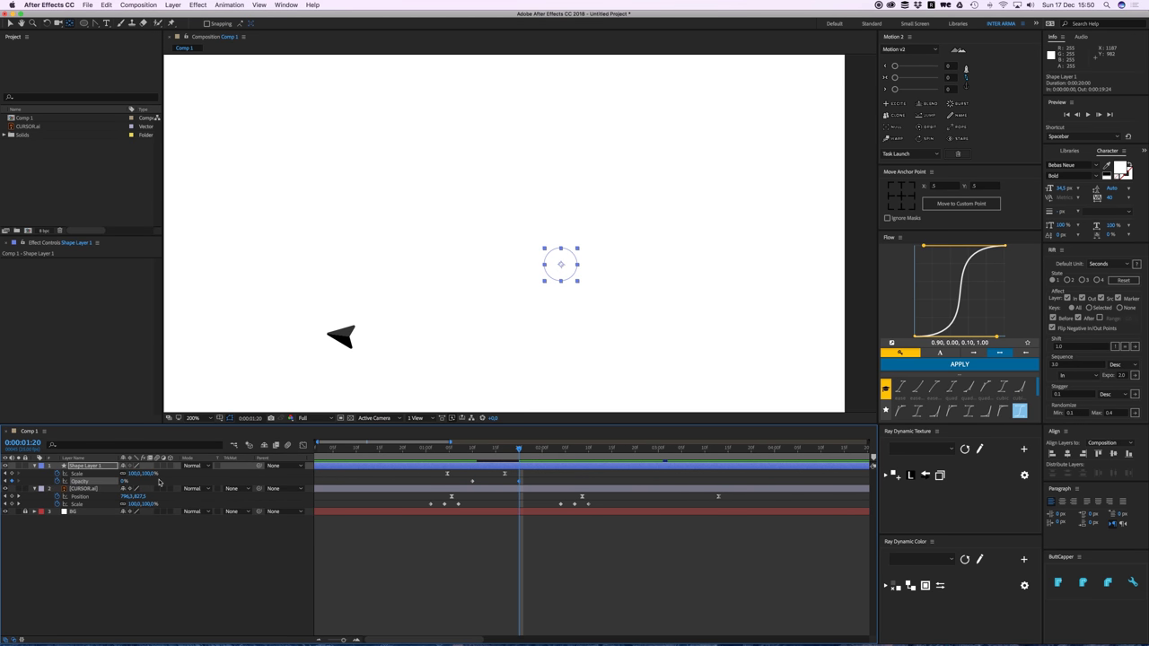
Step: Easy Ease both Opacity keyframes and move them two frames later so the last lands at 0:00:01:22, then check the fade
left_click_drag(462, 487, 526, 476)
right_click(520, 482)
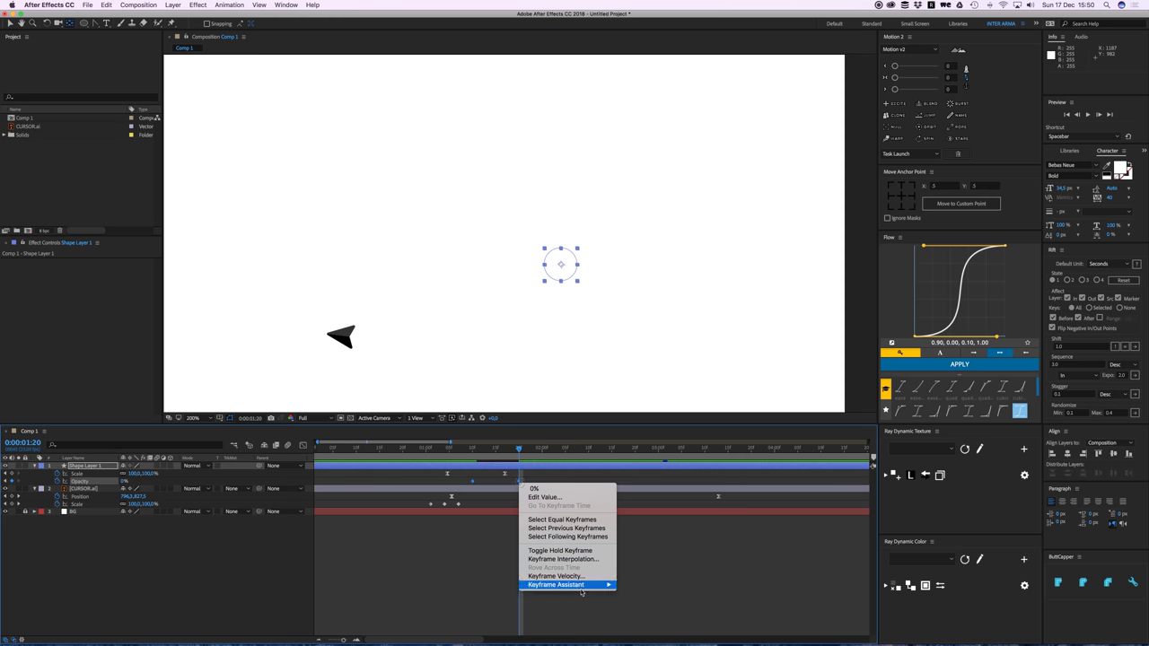
left_click(640, 584)
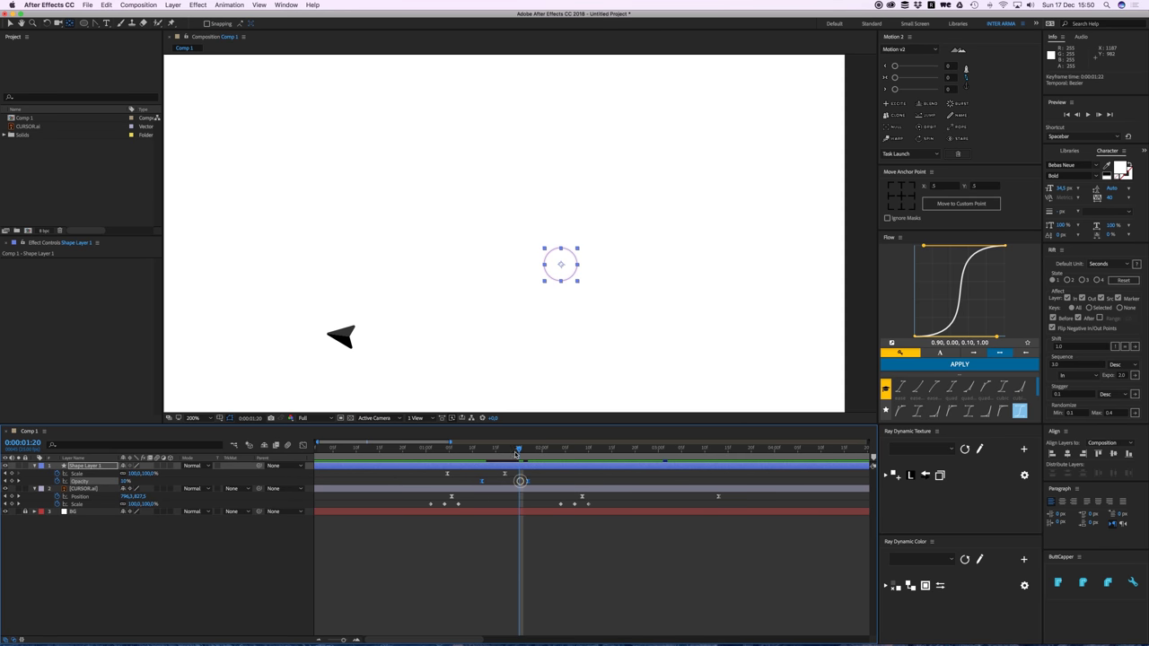
left_click_drag(511, 447, 452, 454)
key("space")
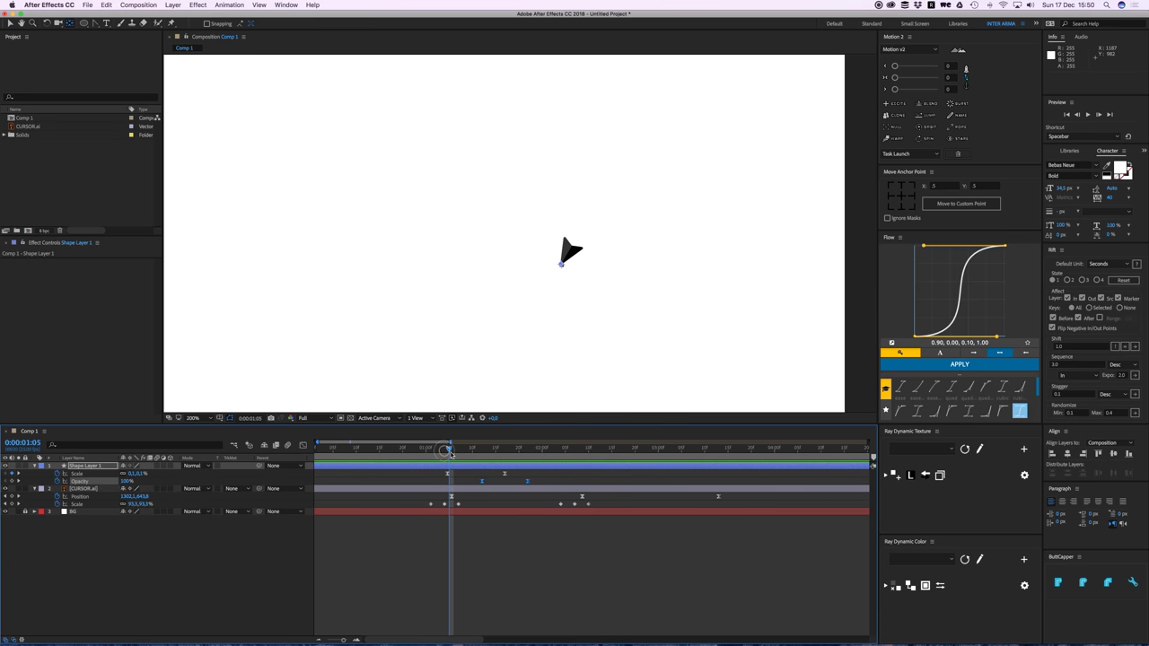
Step: Trim the circle layer to start at 0:00:01:05 and end at 0:00:01:22, and scrub back through it
scroll(440, 483, "left", 1)
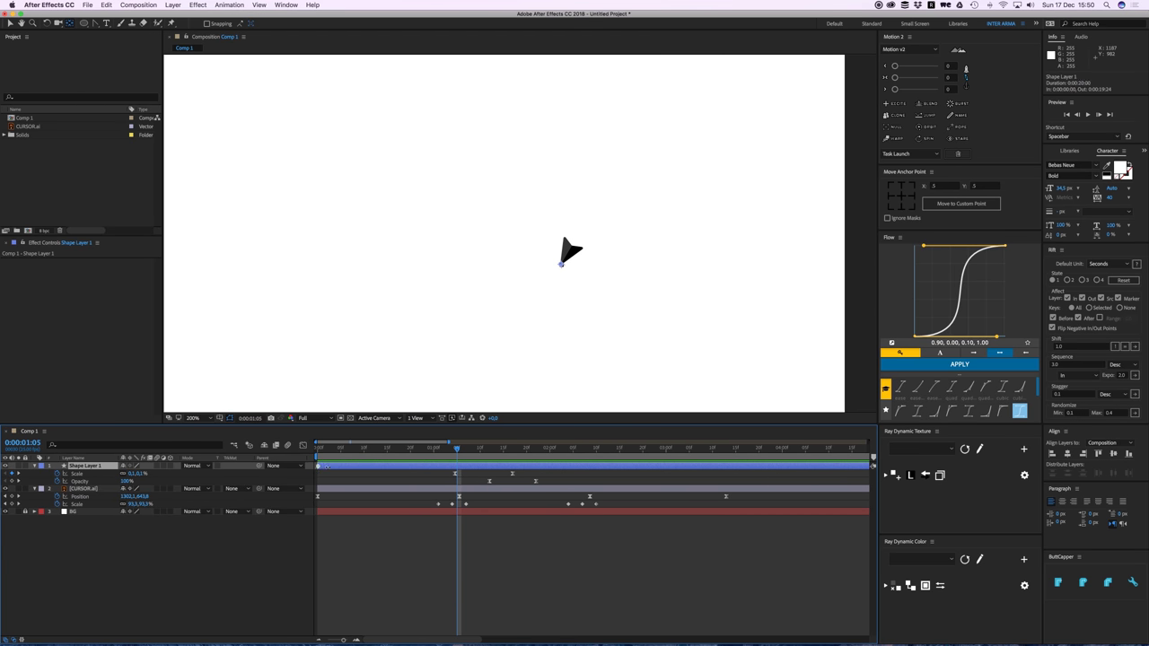
key("alt+[")
left_click(533, 450)
left_click(536, 451)
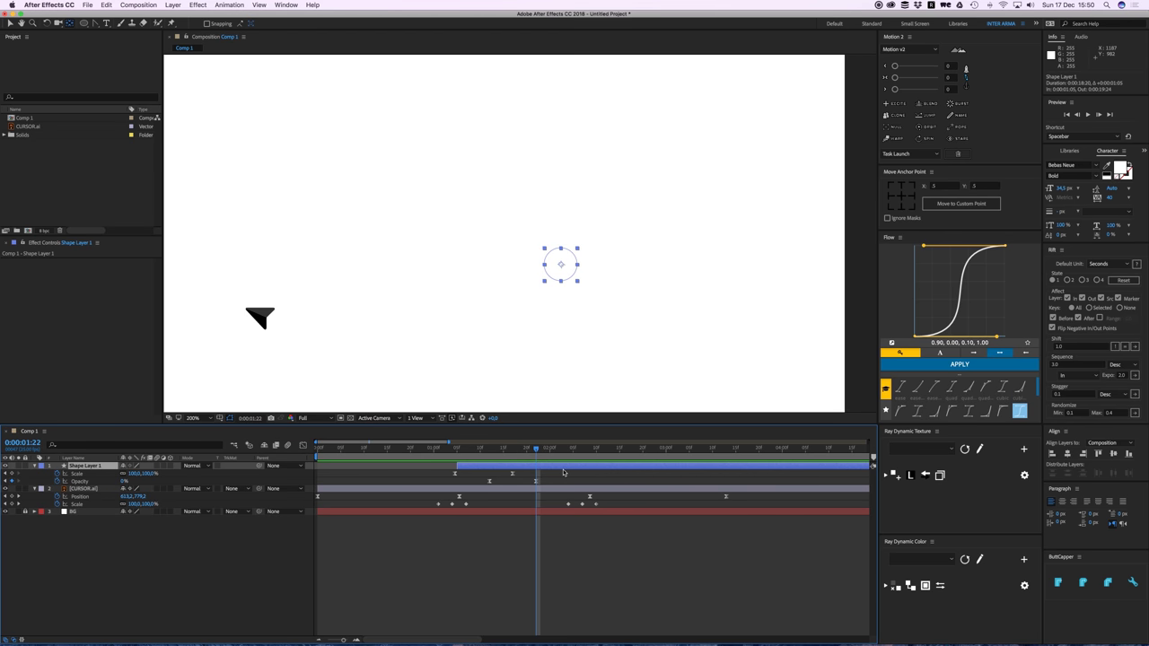
key("alt+]")
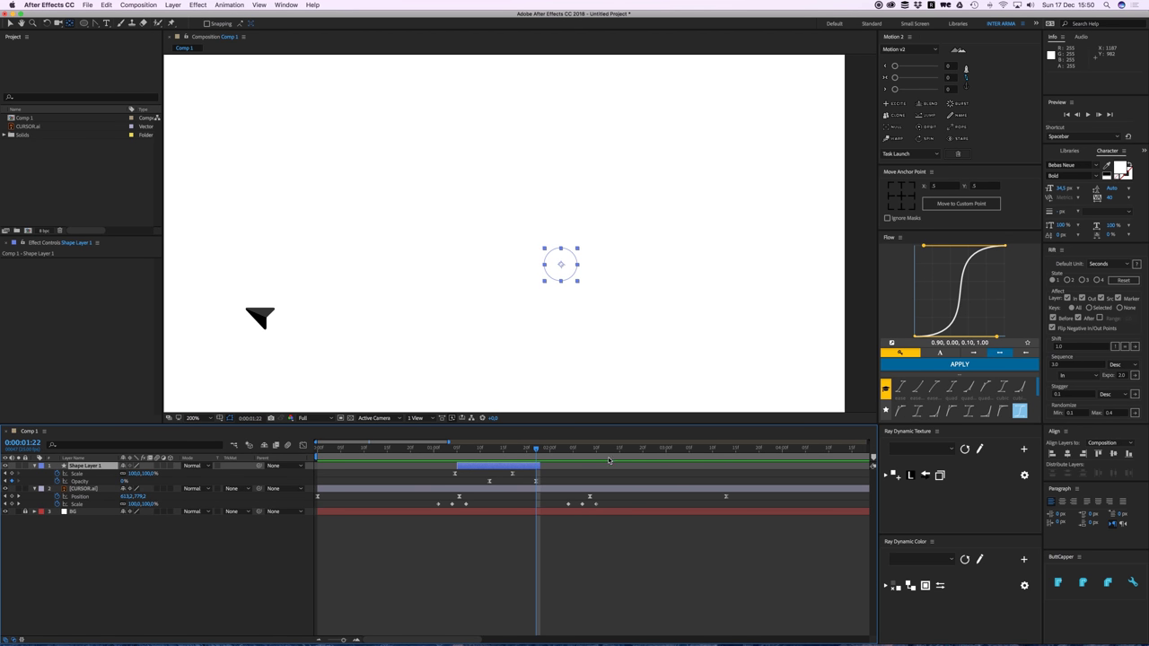
left_click(565, 474)
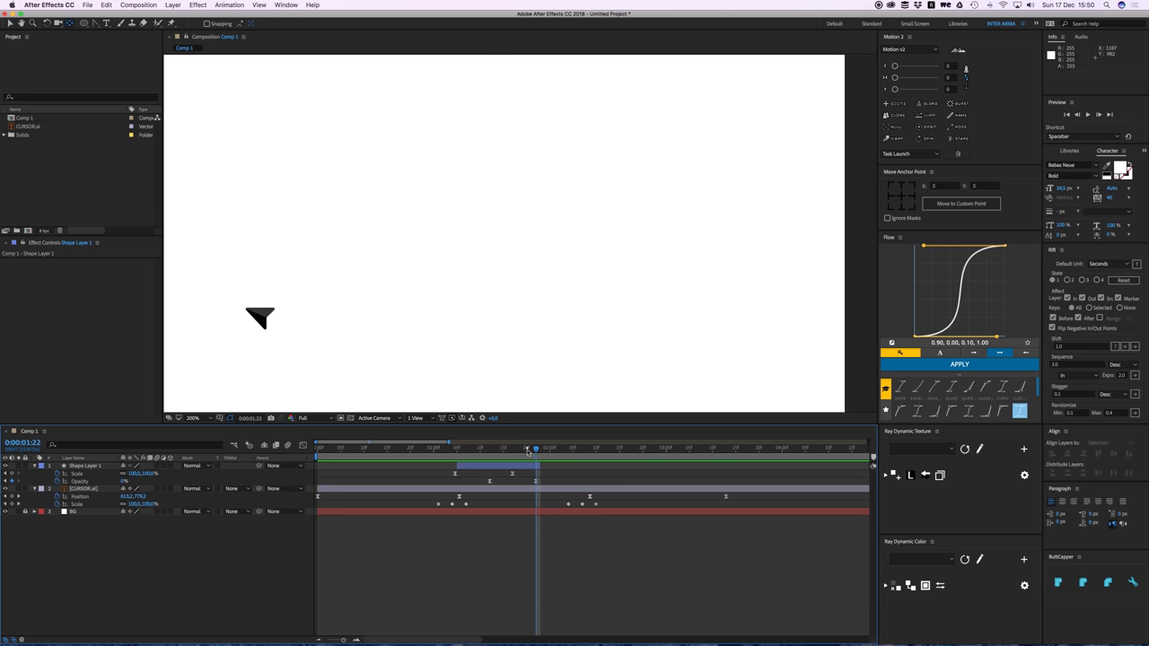
left_click_drag(528, 452, 467, 452)
Step: Move the circle layer below the cursor layer in the layer stack
left_click(489, 467)
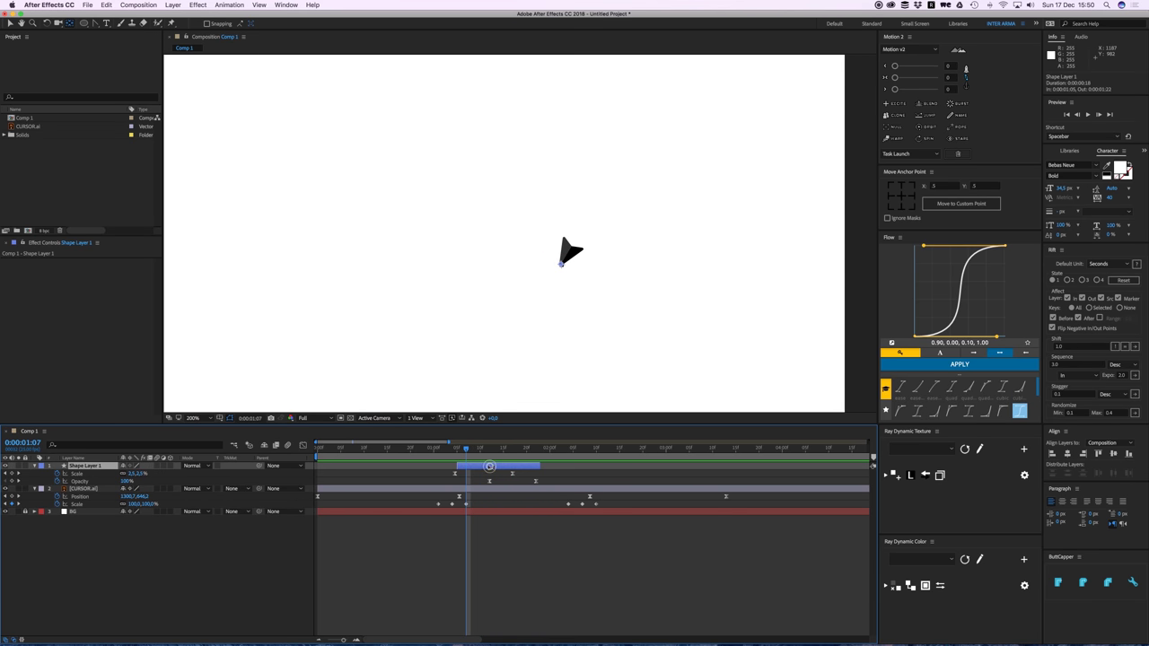
left_click_drag(97, 473, 99, 508)
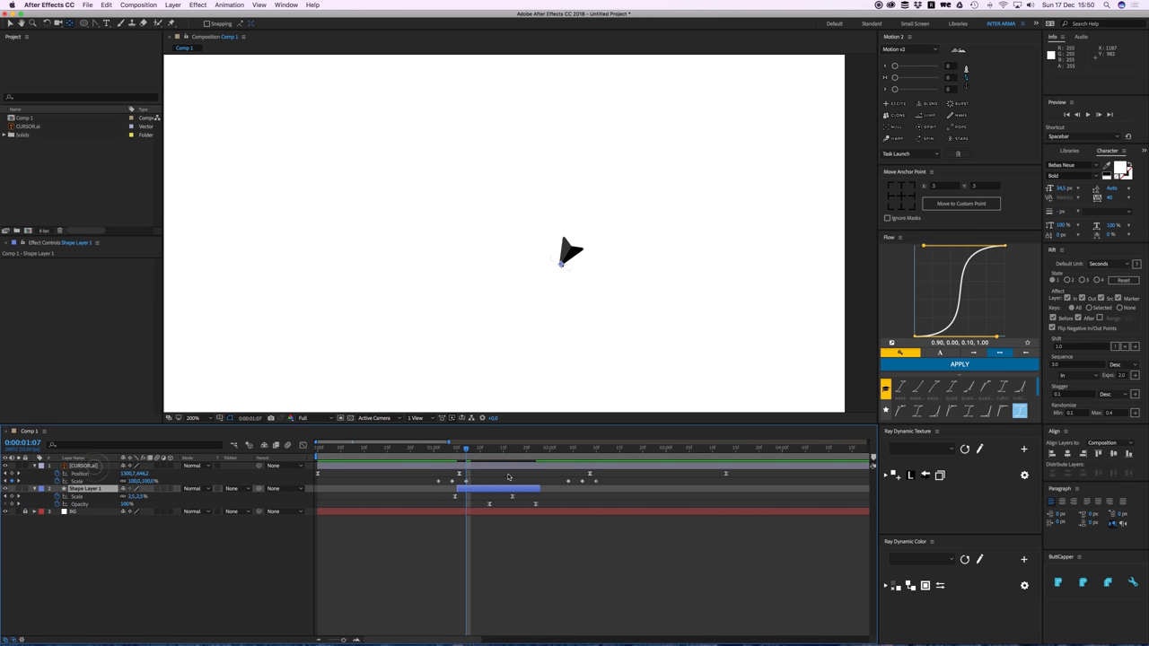
left_click(480, 488)
key("super+z")
key("v")
Step: Slide the circle layer earlier in time to start at 0:00:01:00, previewing its timing against the cursor's stop
left_click_drag(497, 491, 450, 491)
left_click_drag(465, 447, 419, 447)
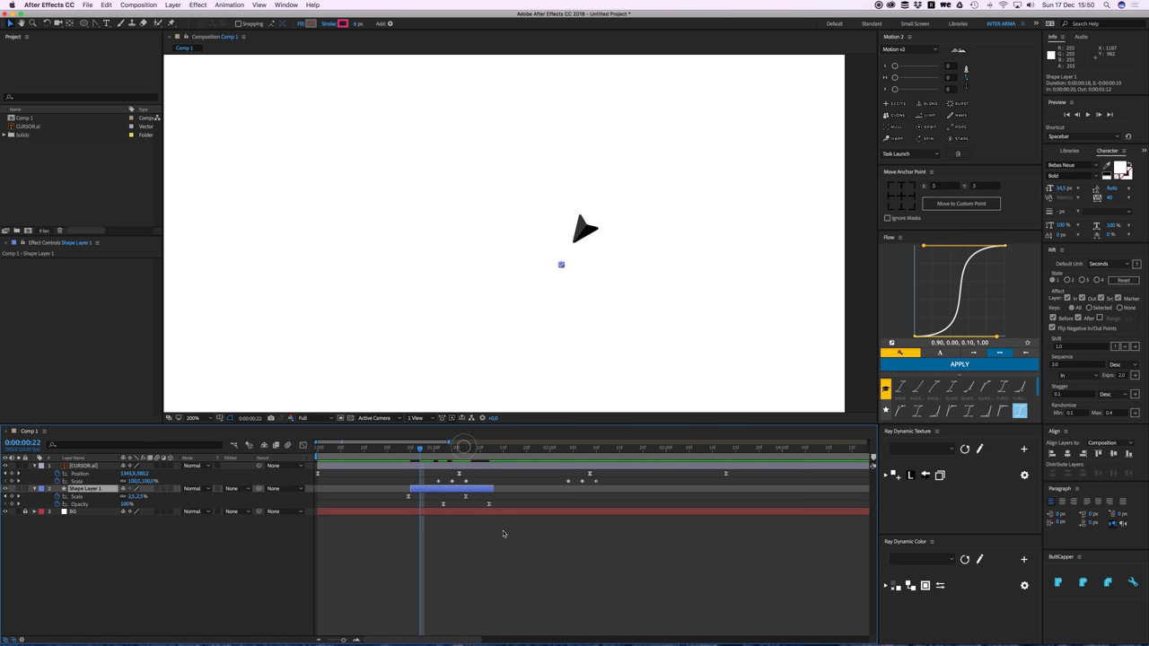
key("space")
left_click_drag(459, 488, 490, 494)
key("space")
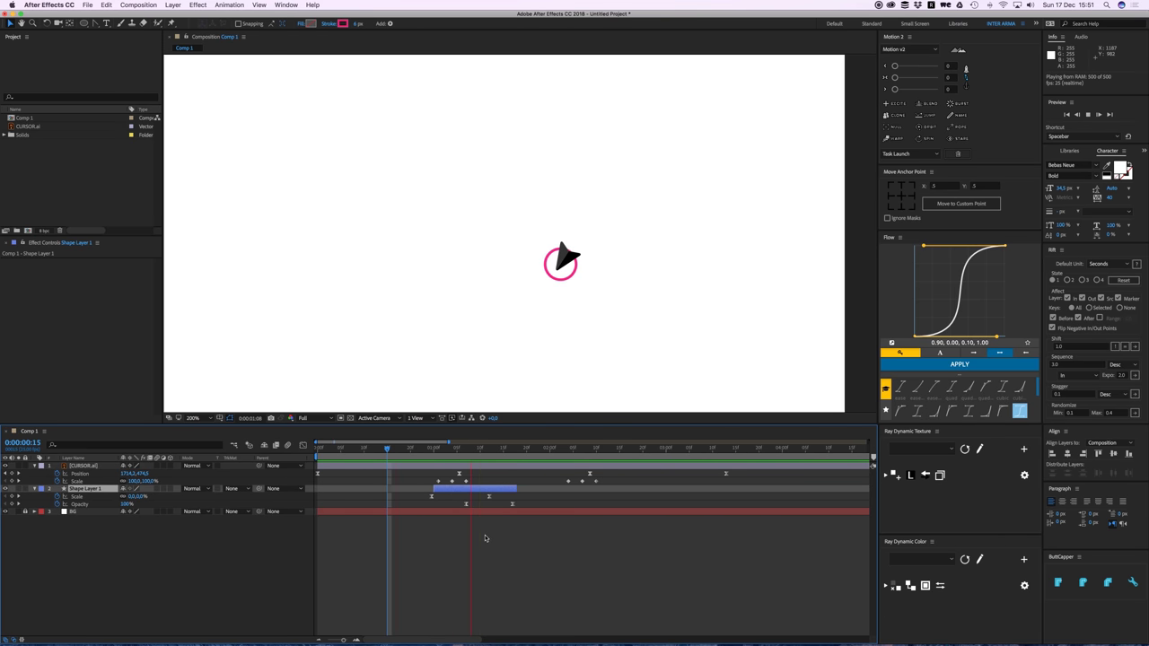
key("space")
Step: Start the circle layer at 0:00:01:01, move its last Scale and Opacity keyframes two frames earlier, and preview at 100% zoom
left_click_drag(486, 495, 491, 499)
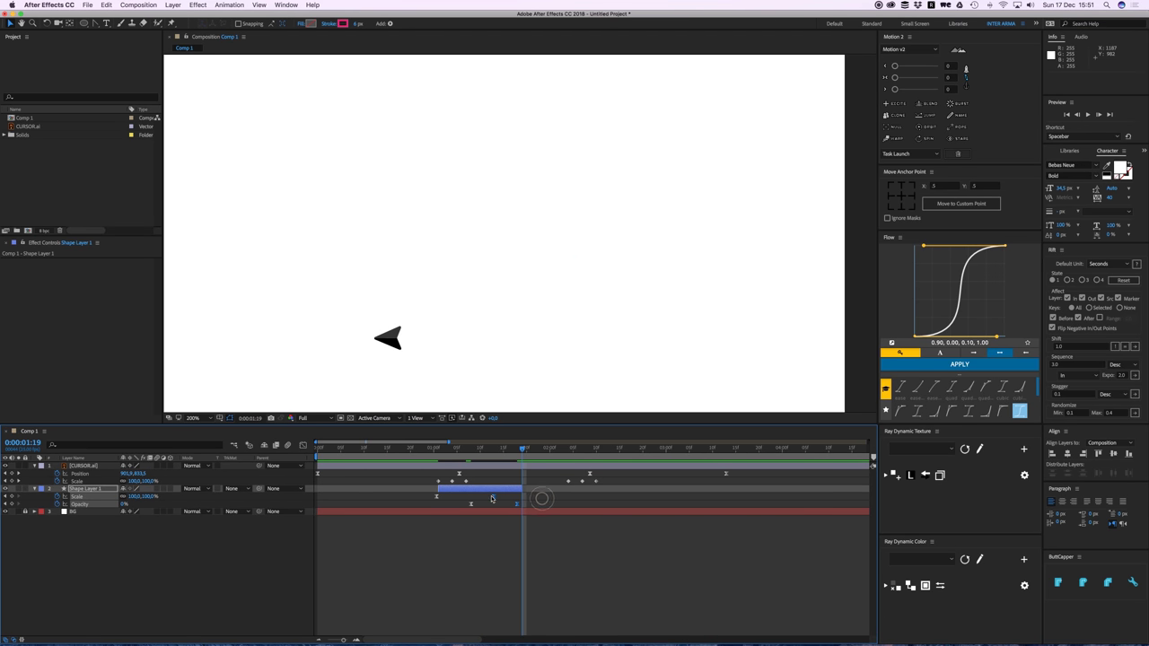
left_click(492, 497)
key("space")
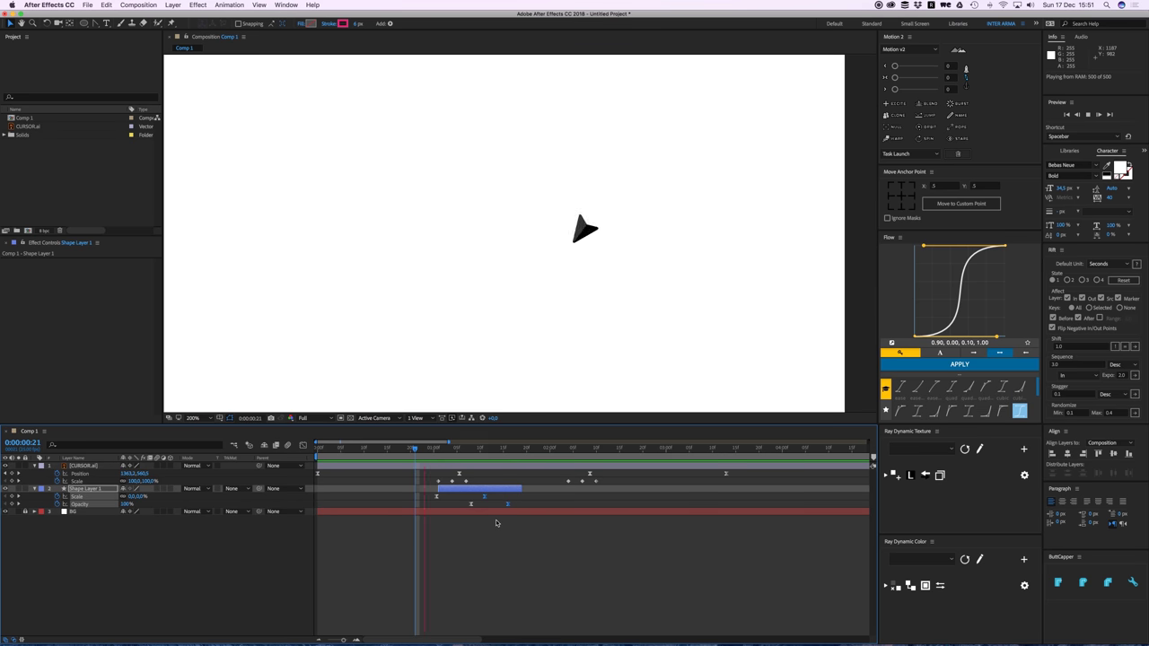
key("space")
key("comma")
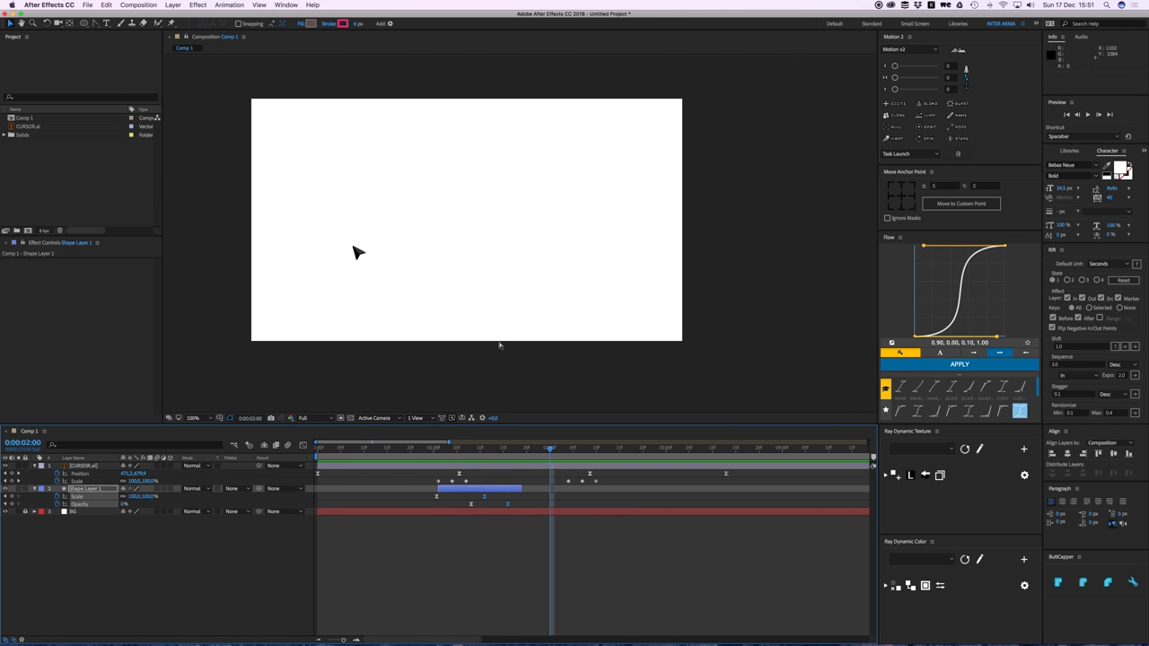
key("space")
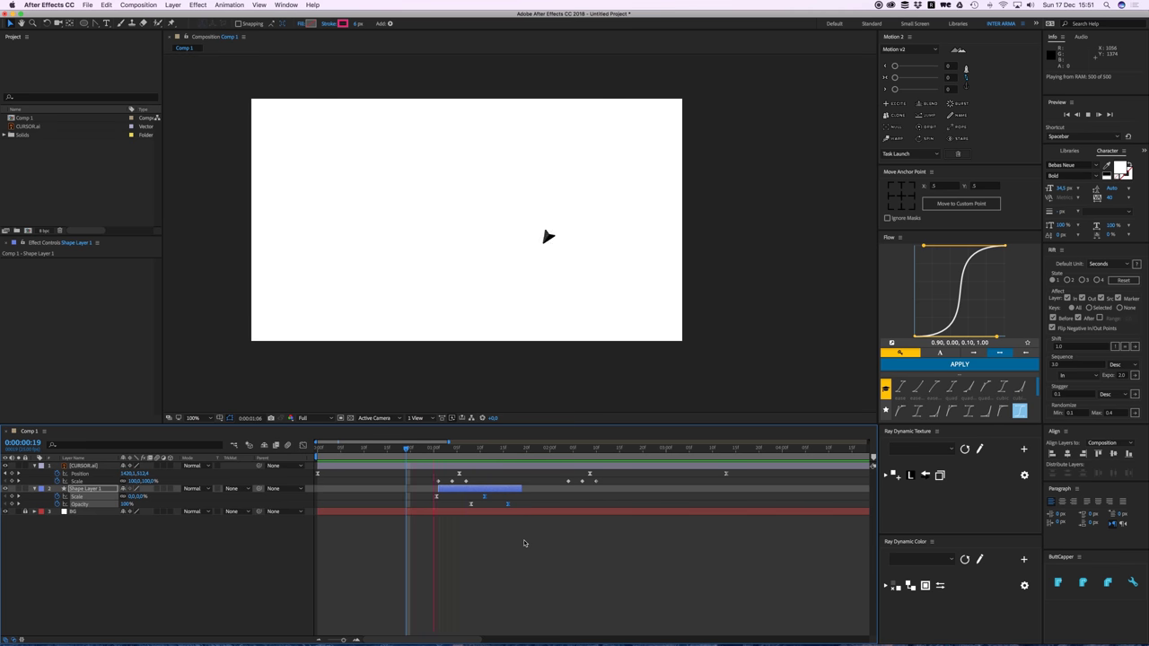
key("space")
Step: Move both Opacity keyframes of the circle two frames earlier, preview the faster fade, and select the circle layer
left_click(520, 503)
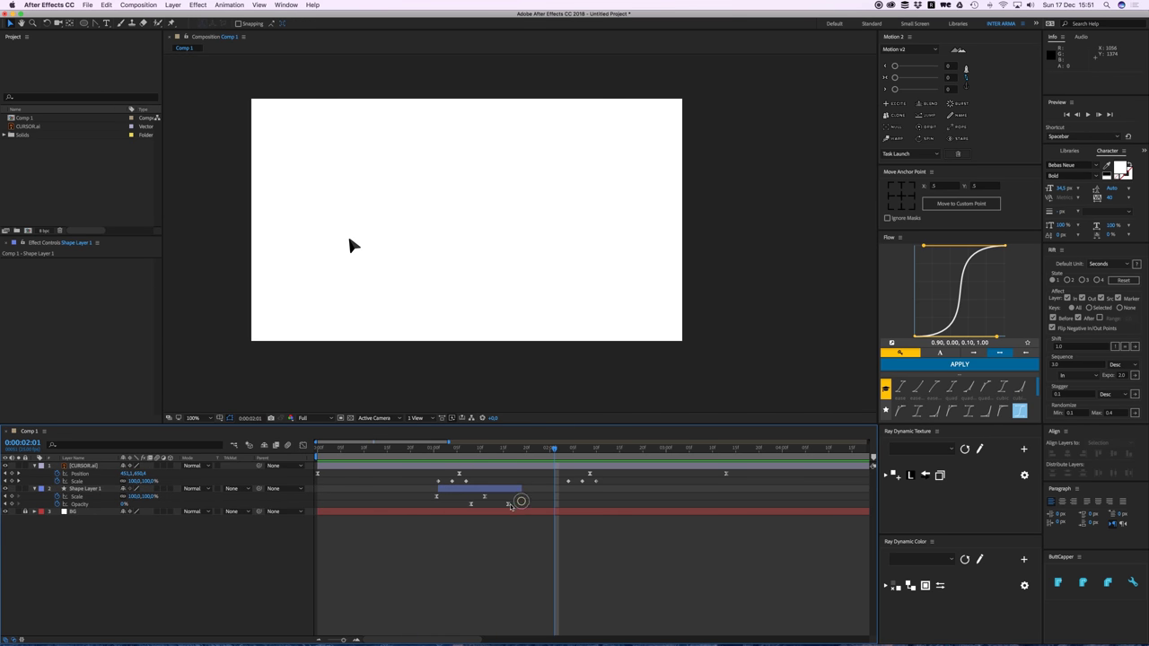
left_click_drag(514, 504, 470, 507)
key("space")
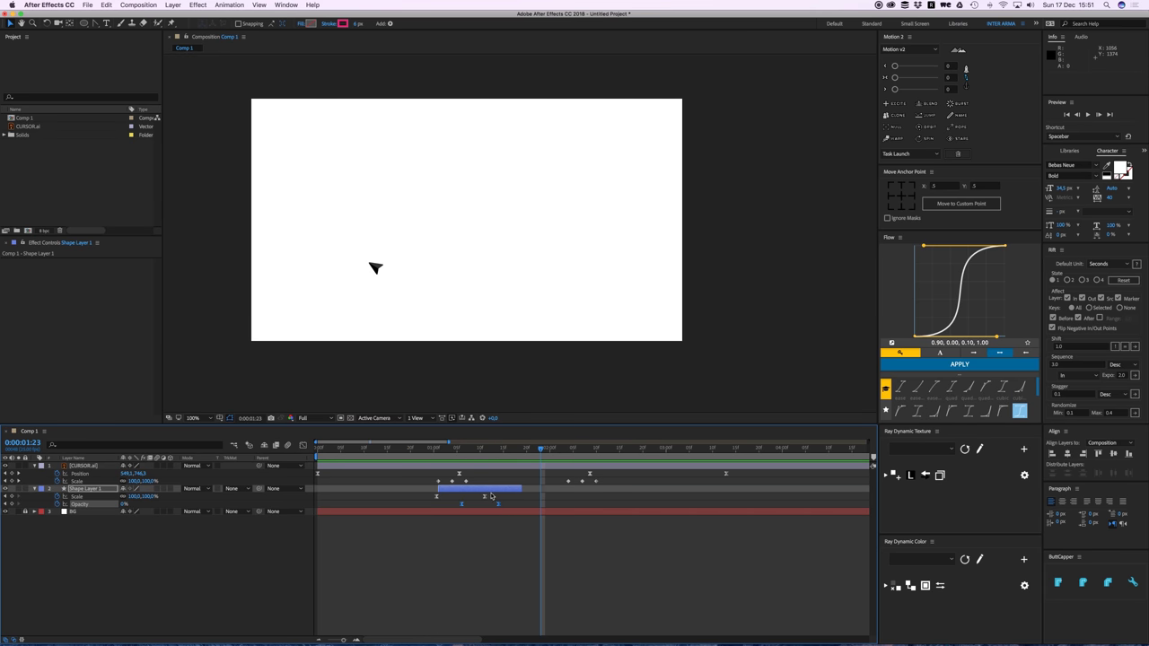
left_click(509, 551)
left_click(476, 490)
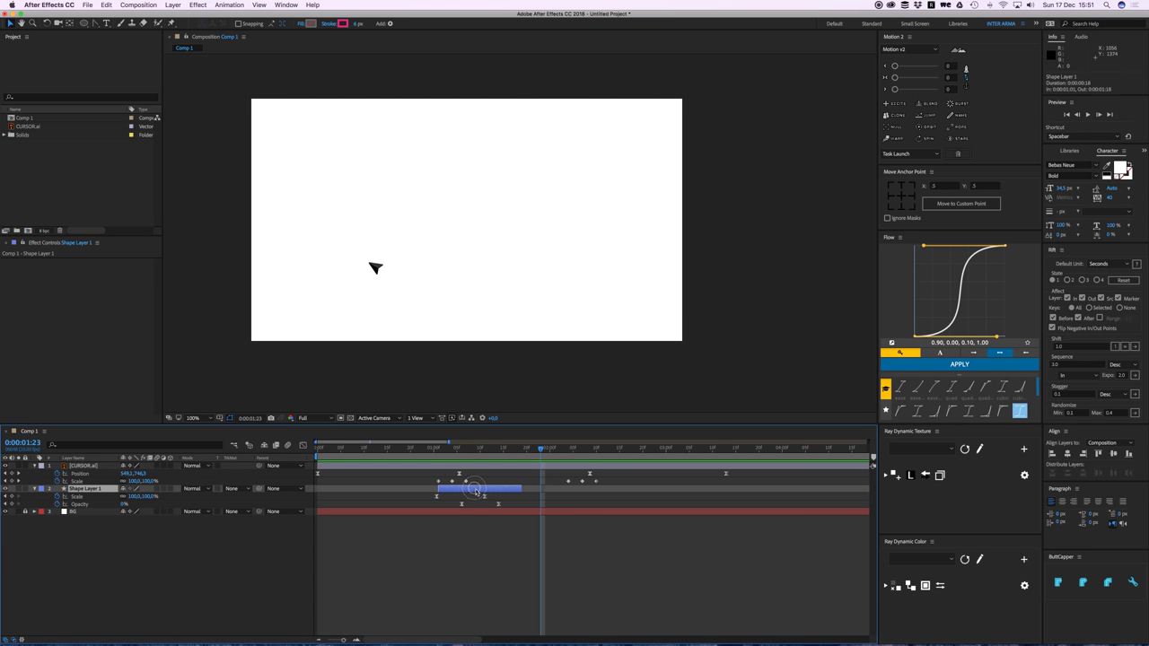
Step: Duplicate the circle layer, slide the copy to start at 0:00:02:04 for the second click, and preview the animation
key("super+d")
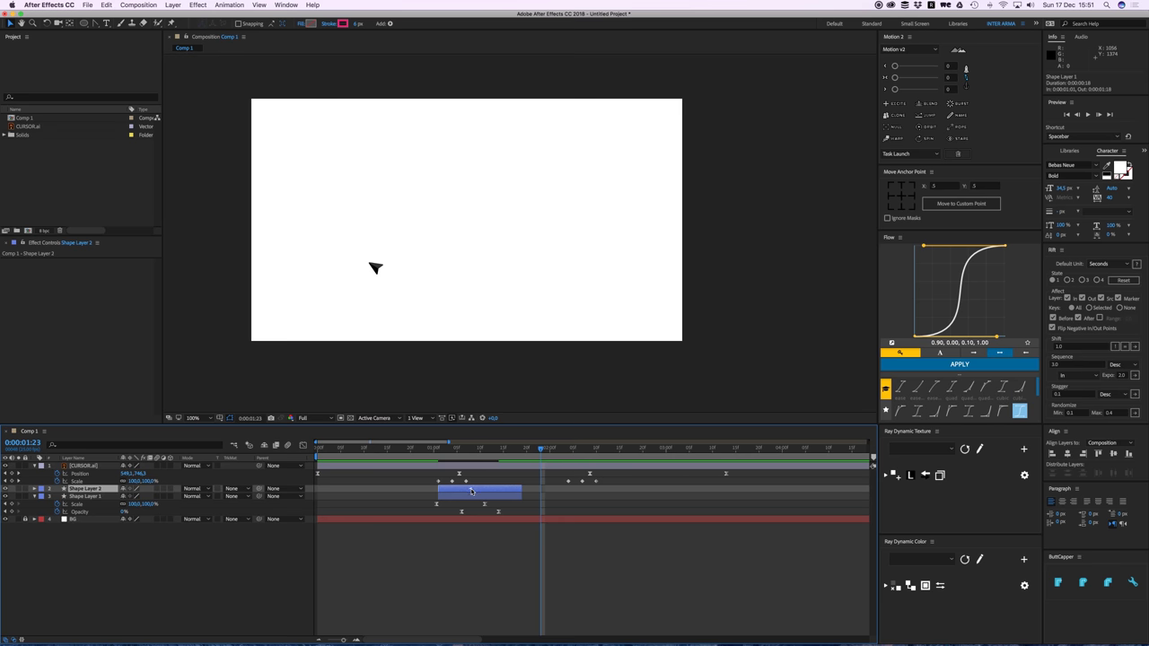
left_click_drag(471, 492, 599, 501)
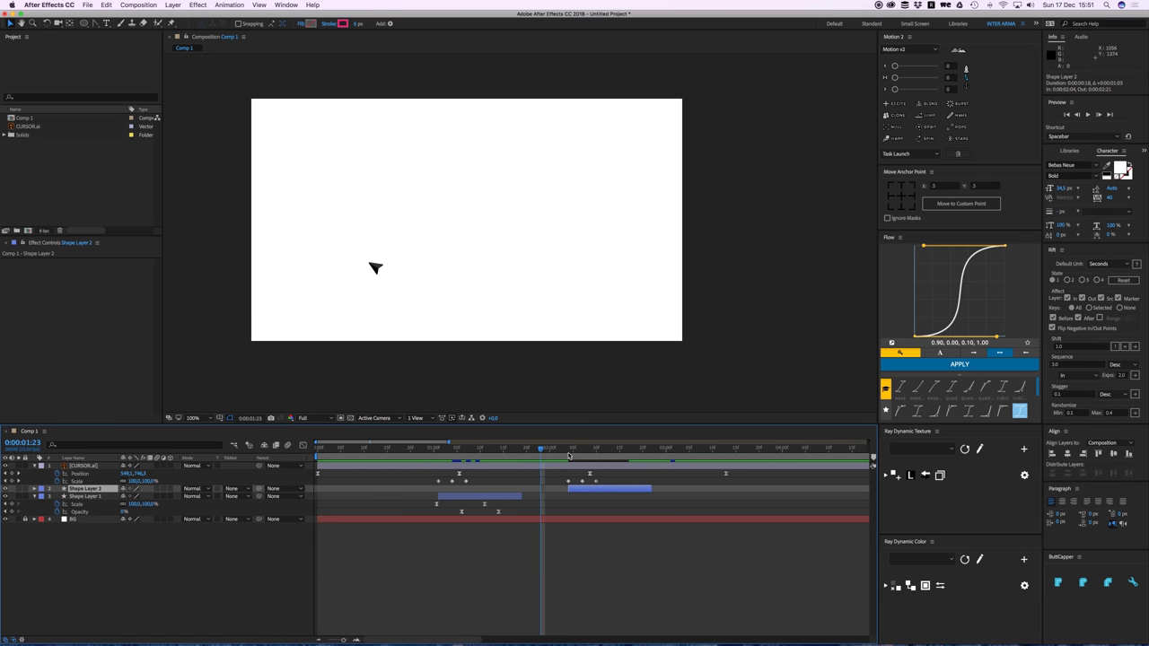
key("space")
left_click(519, 569)
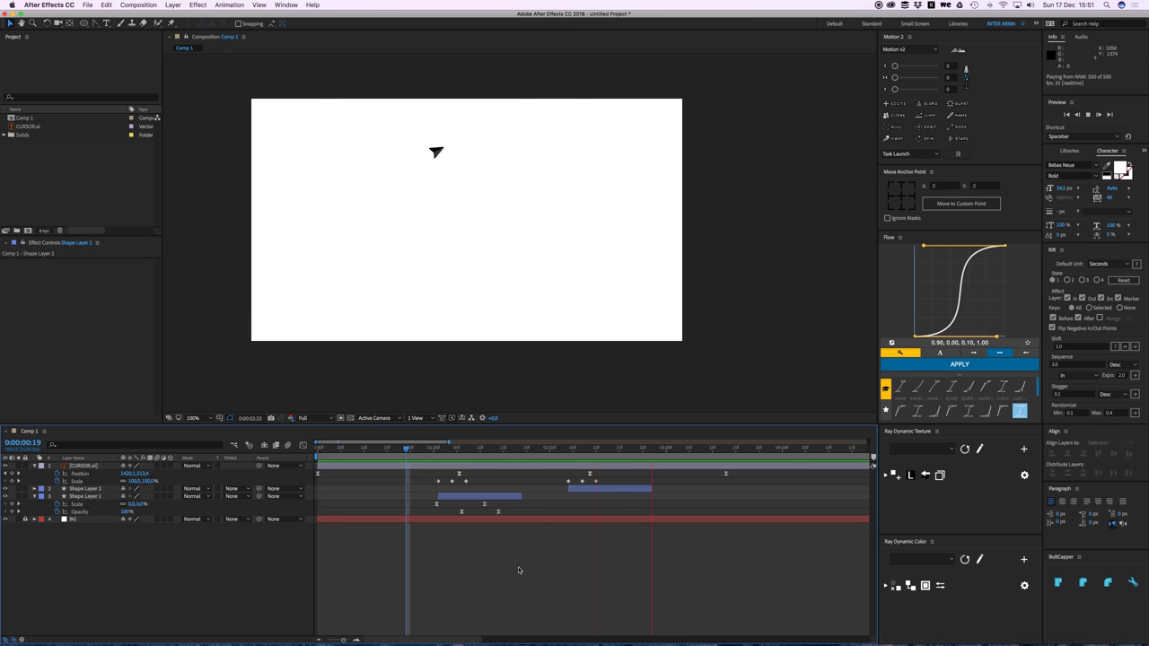
Step: Move the duplicated circle onto the cursor's tip at its second stop, at 0:00:02:08
left_click(604, 452)
left_click(602, 490)
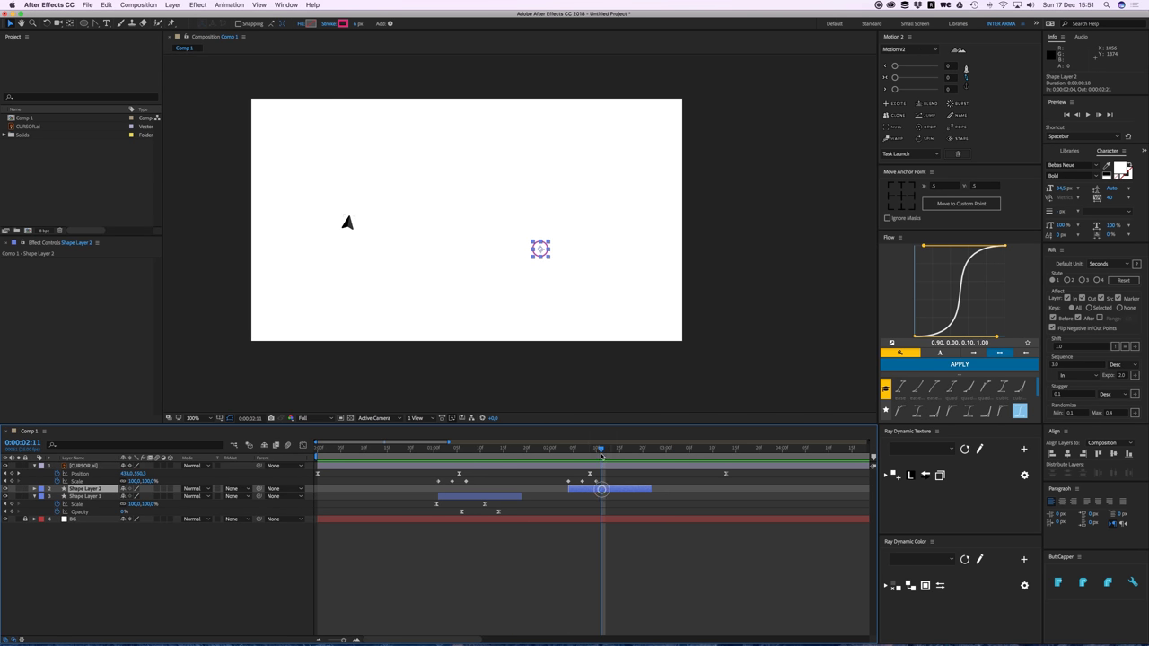
left_click_drag(602, 455, 589, 453)
scroll(550, 252, "up", 1)
left_click_drag(563, 255, 263, 213)
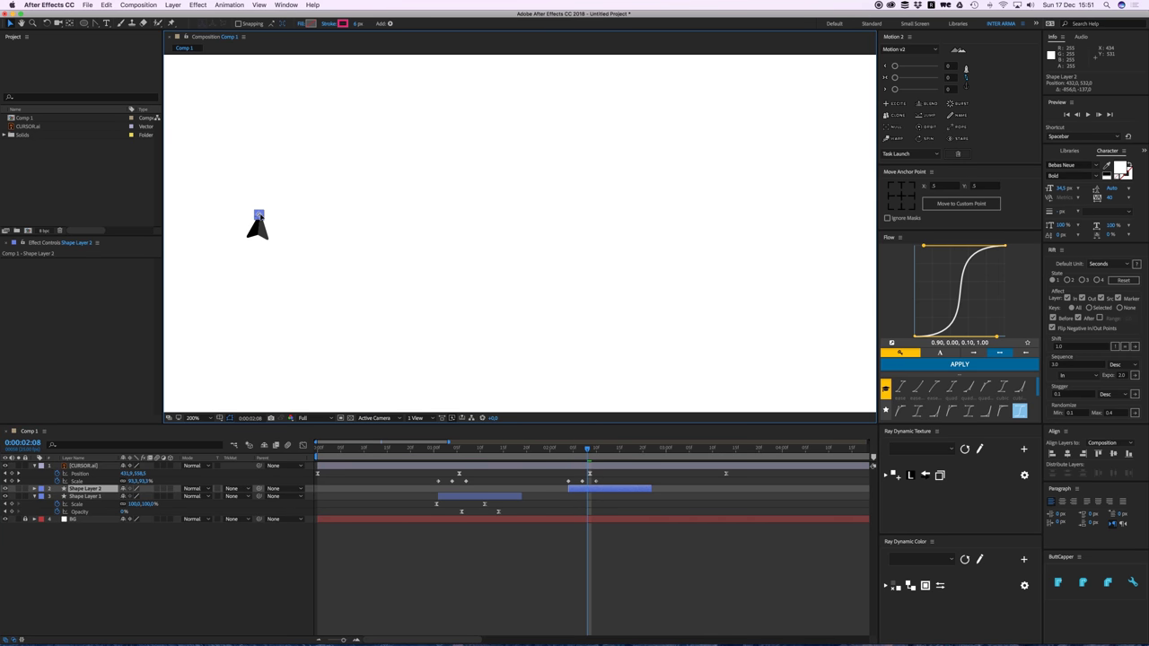
key("comma")
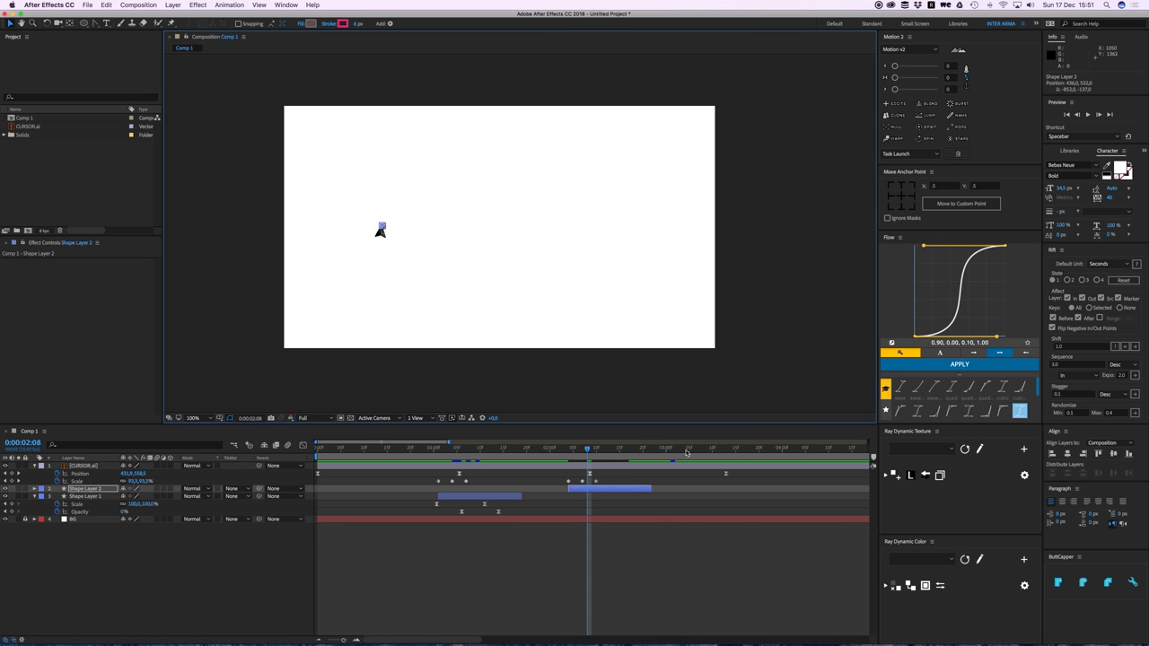
Step: End the work area at 0:00:03:22 and preview the whole animation from the start
left_click_drag(687, 453, 769, 450)
key("n")
left_click(706, 578)
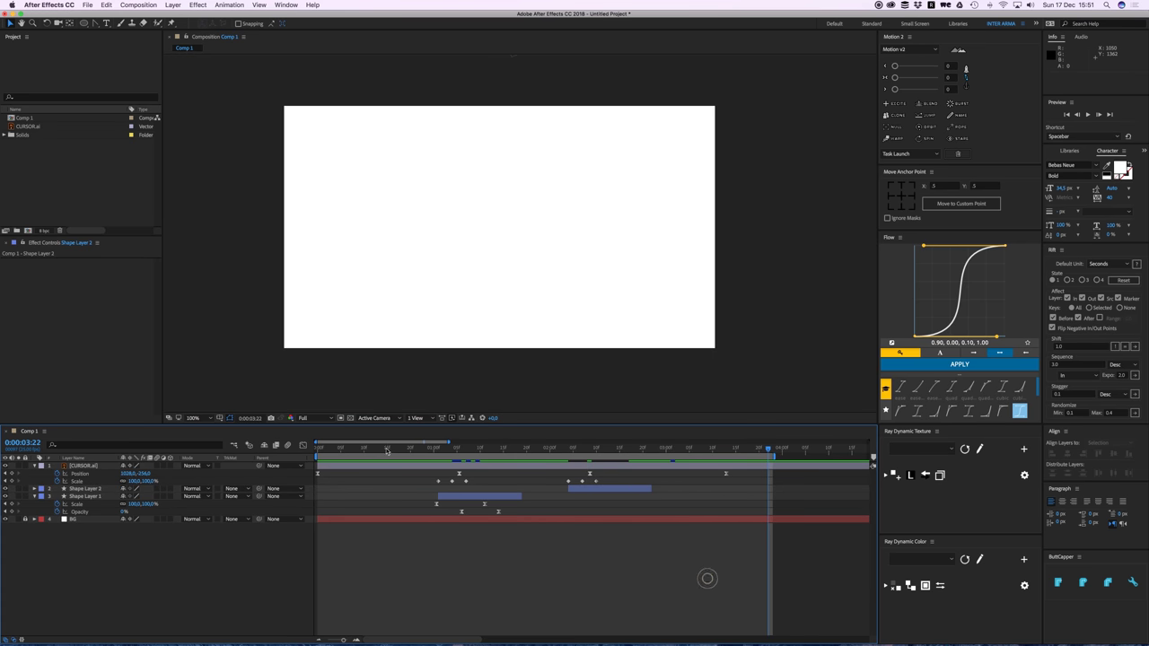
key("Home")
key("space")
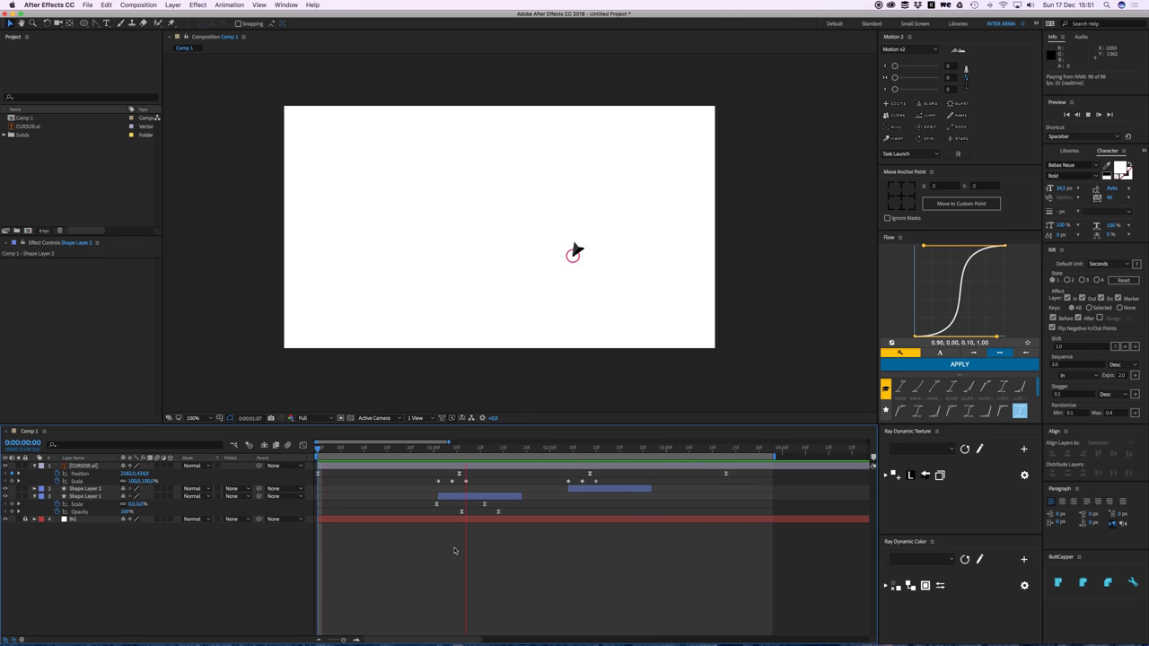
key("space")
Step: Examine the cursor and first circle between 0:00:01:07 and 0:00:01:09, and return to the start of the composition
left_click(467, 450)
left_click(471, 466)
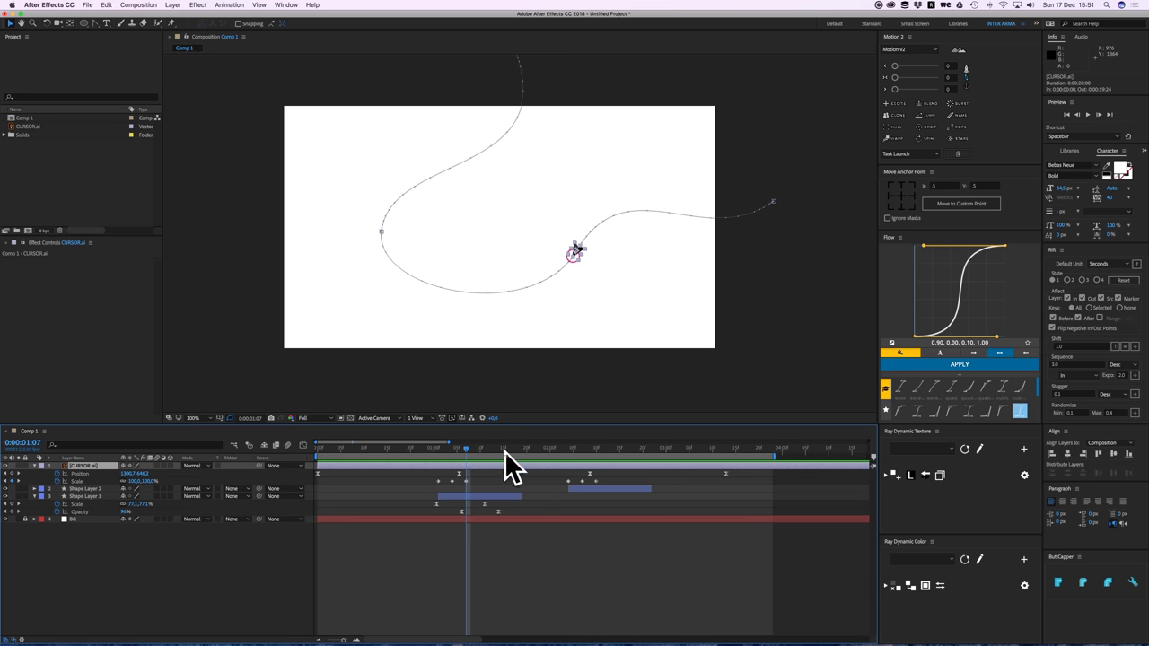
left_click(503, 484)
left_click(486, 497)
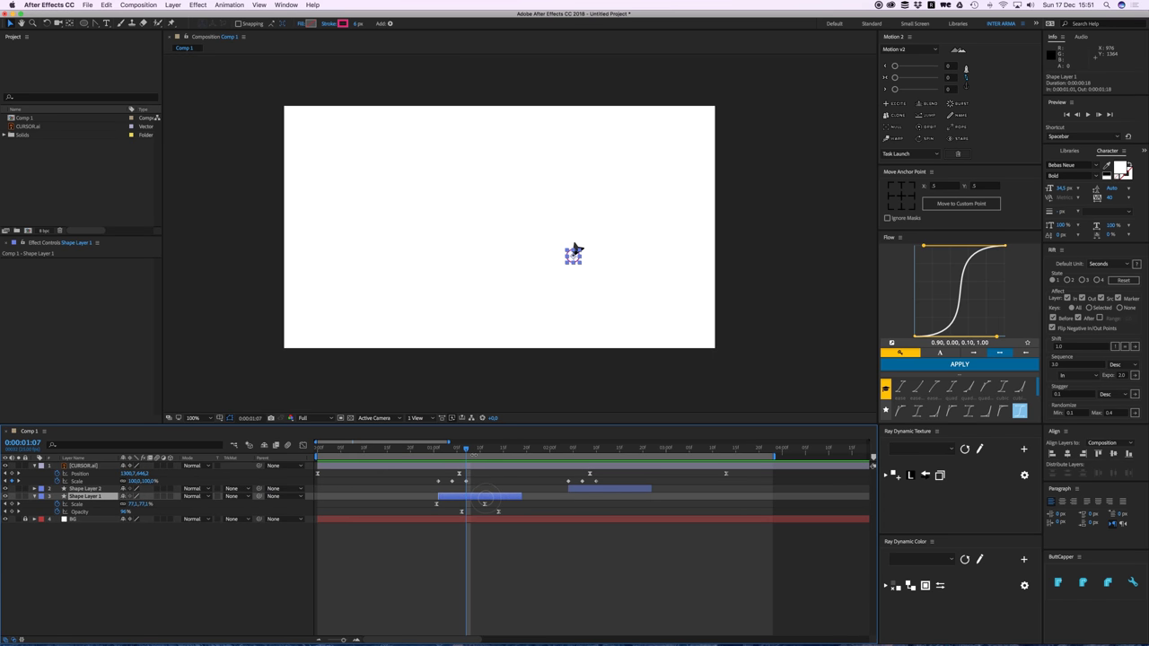
mouse_move(466, 452)
left_mouse_down()
mouse_move(489, 452)
mouse_move(476, 451)
left_mouse_up()
left_click(499, 481)
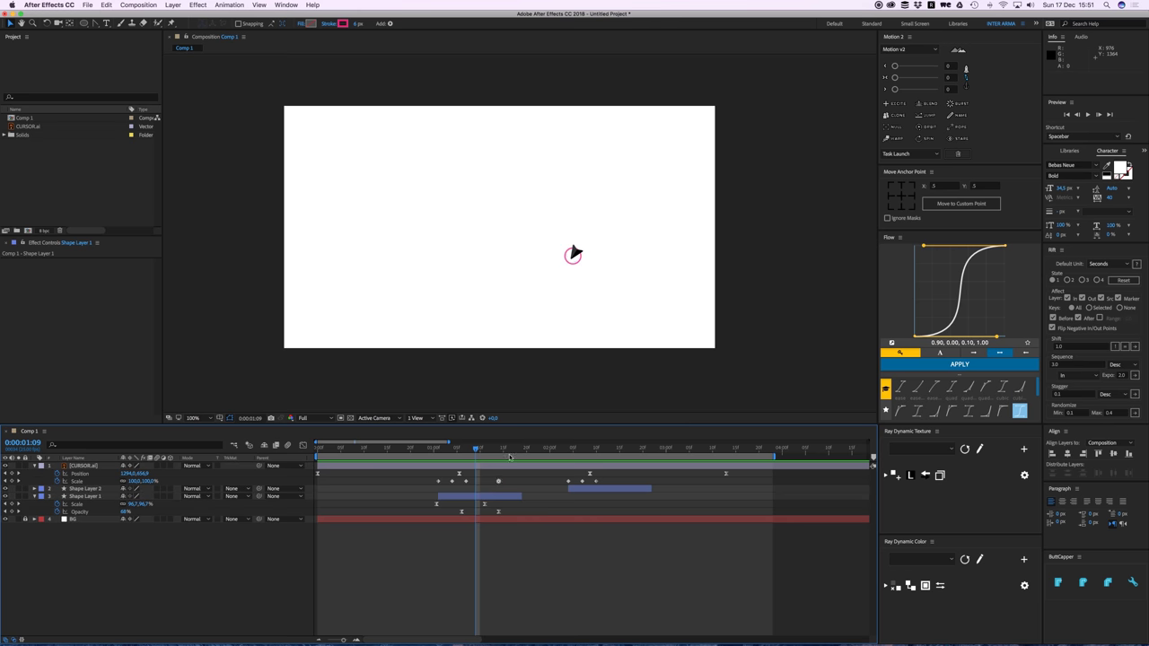
left_click(498, 481)
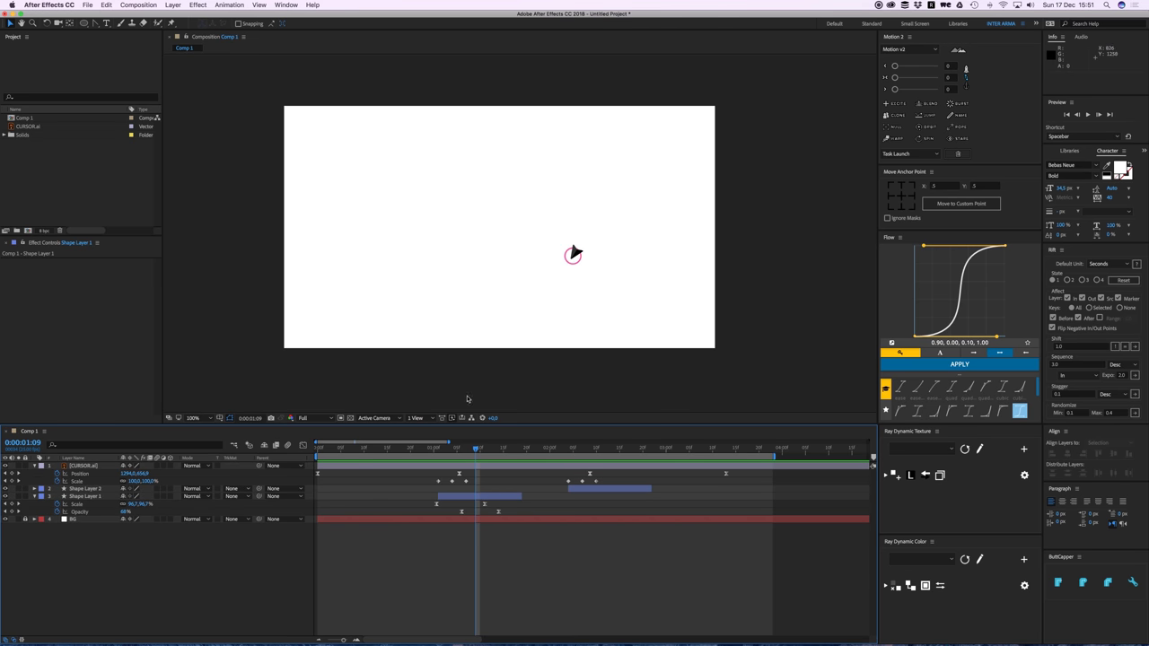
key("Home")
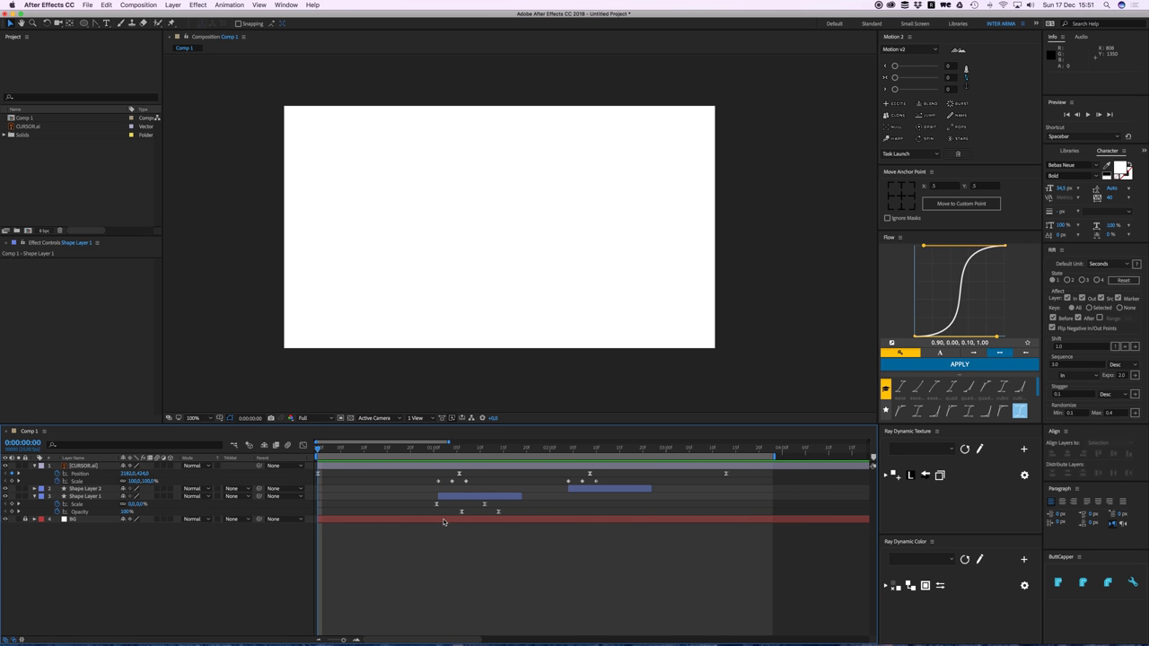